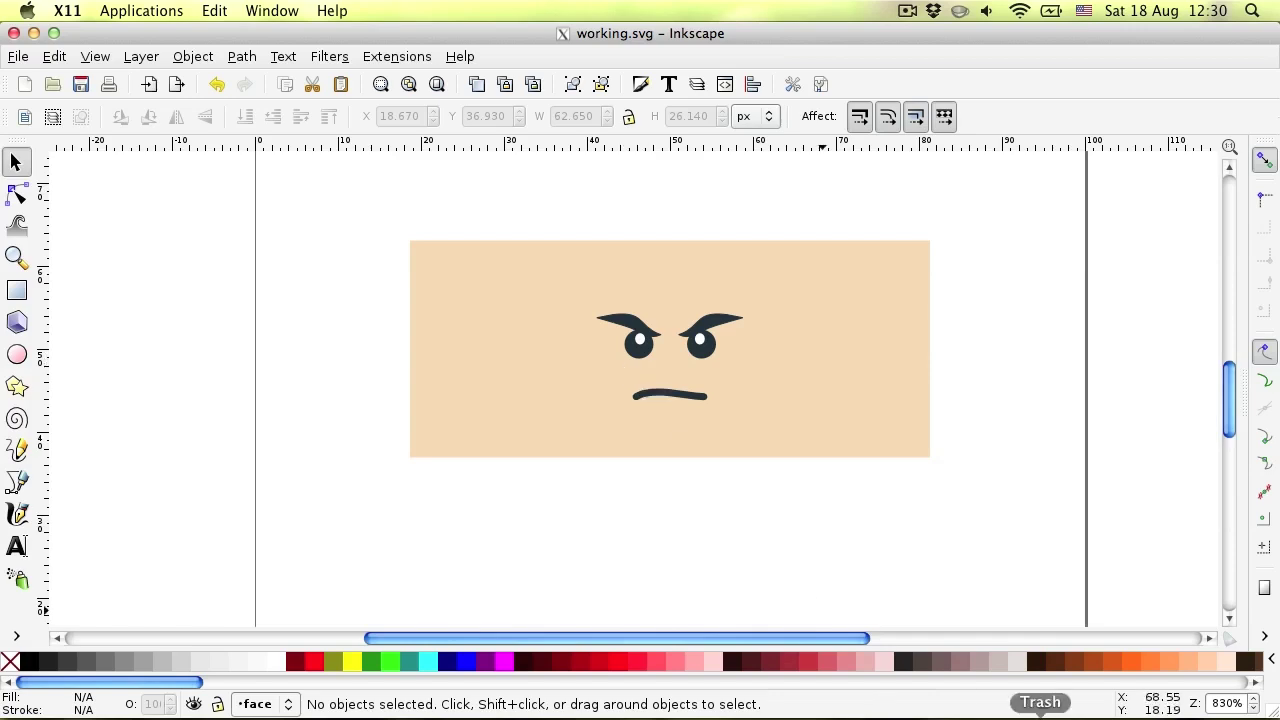
In faces.svg, select the smaller brown beard using the Layers panel.
click(970, 716)
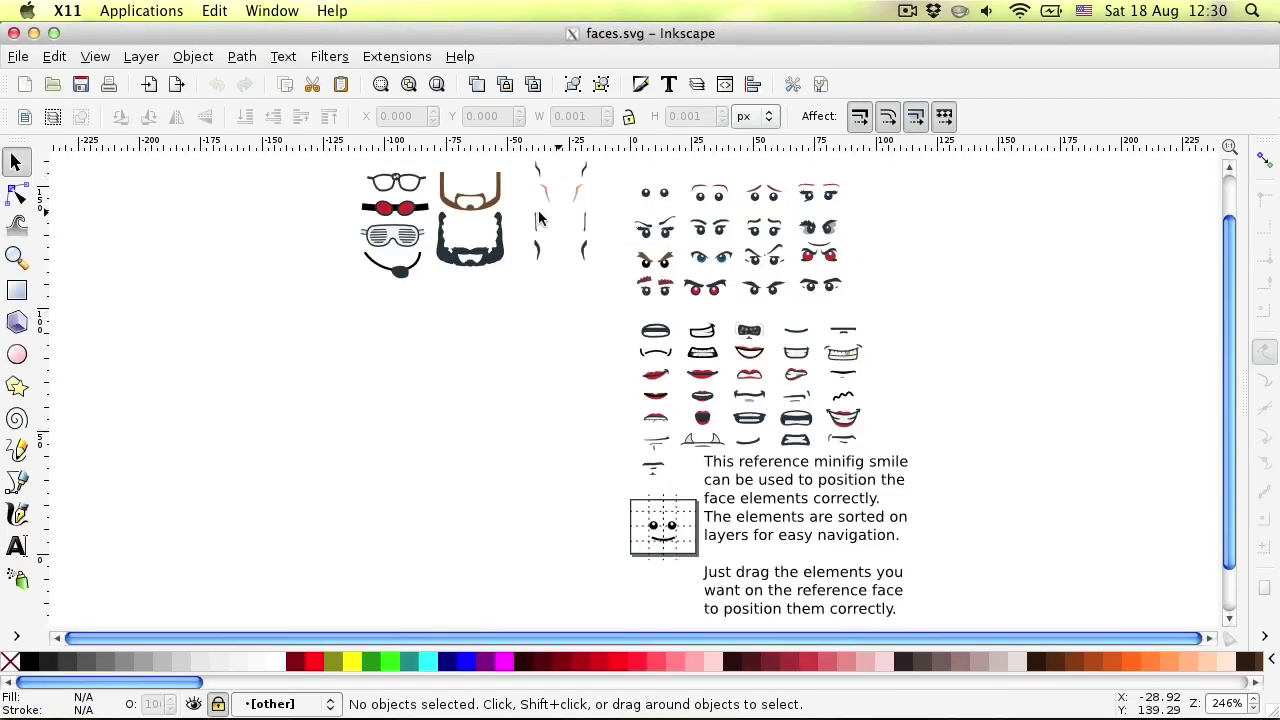
click(160, 58)
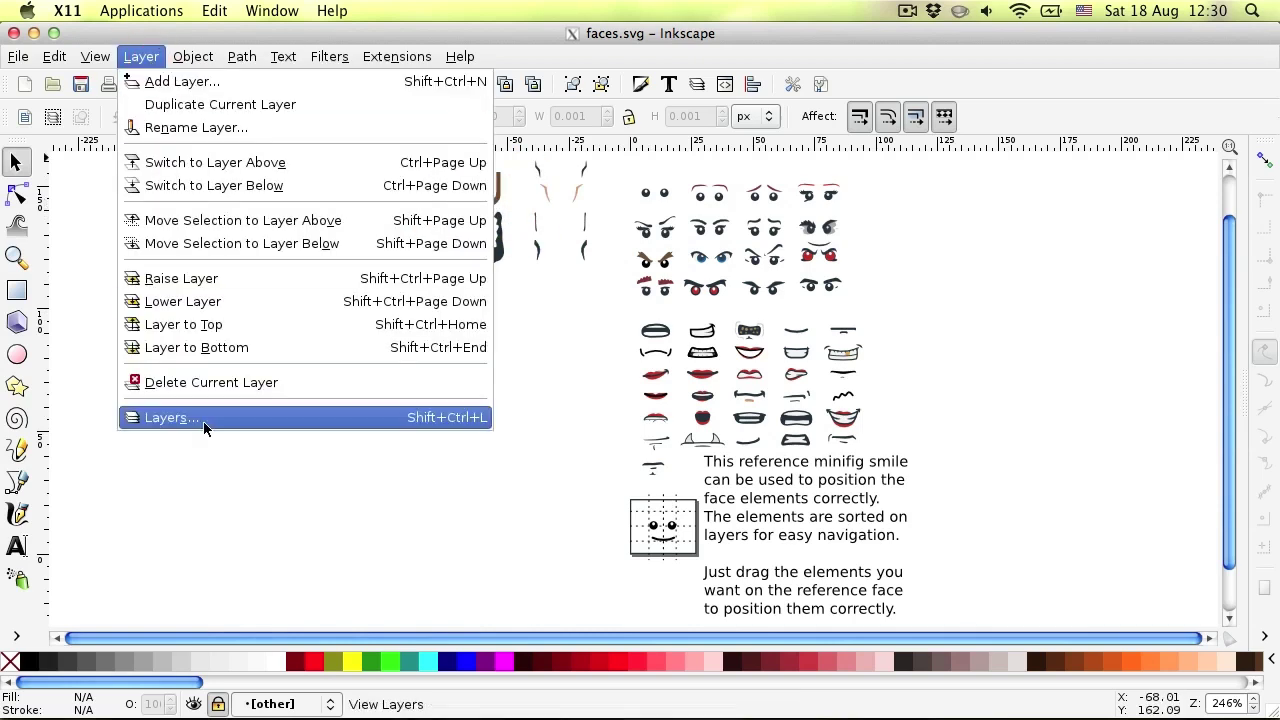
click(198, 422)
scroll(1230, 248, down, 1)
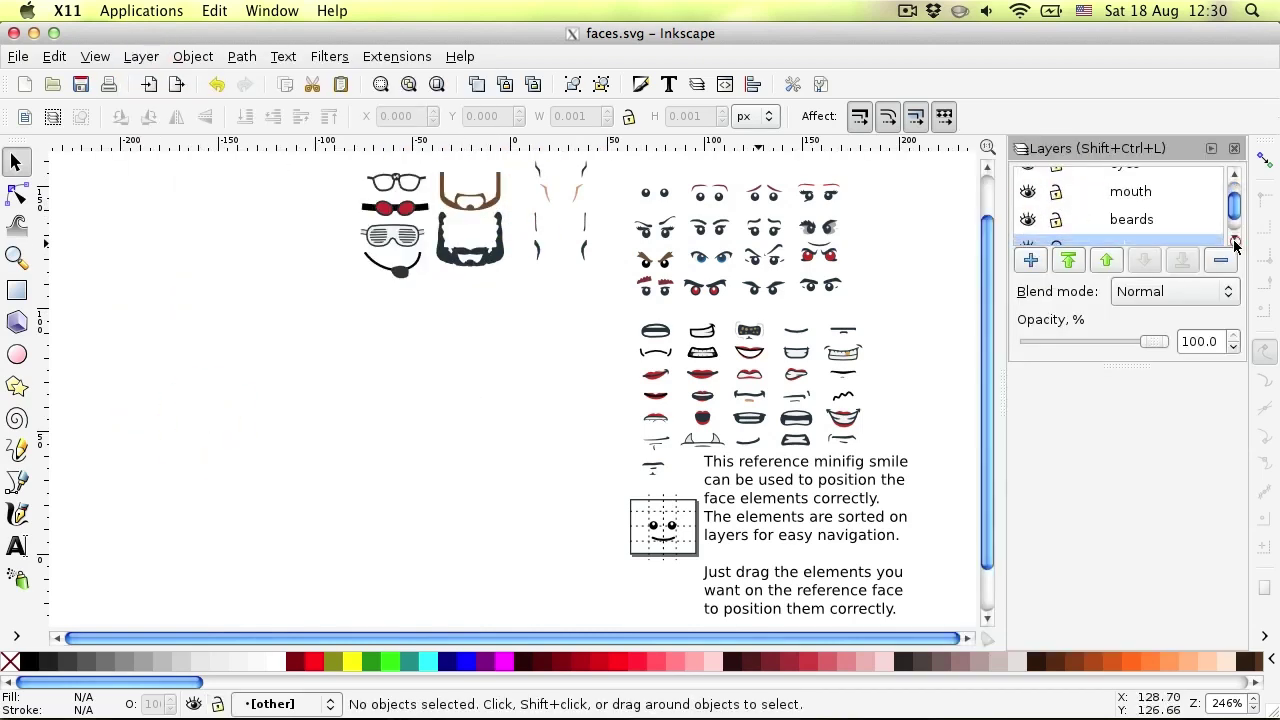
click(470, 212)
click(488, 205)
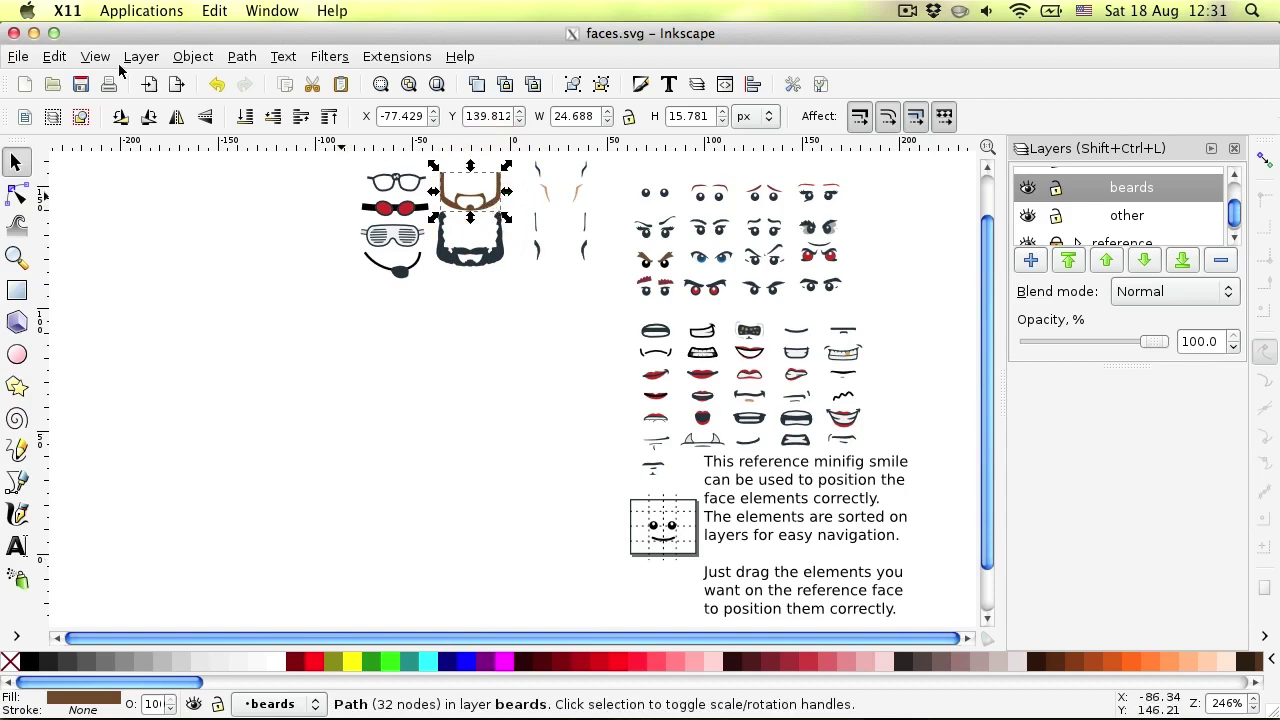
Paste the brown beard into working.svg and drag it just below the angry face.
click(34, 33)
click(423, 294)
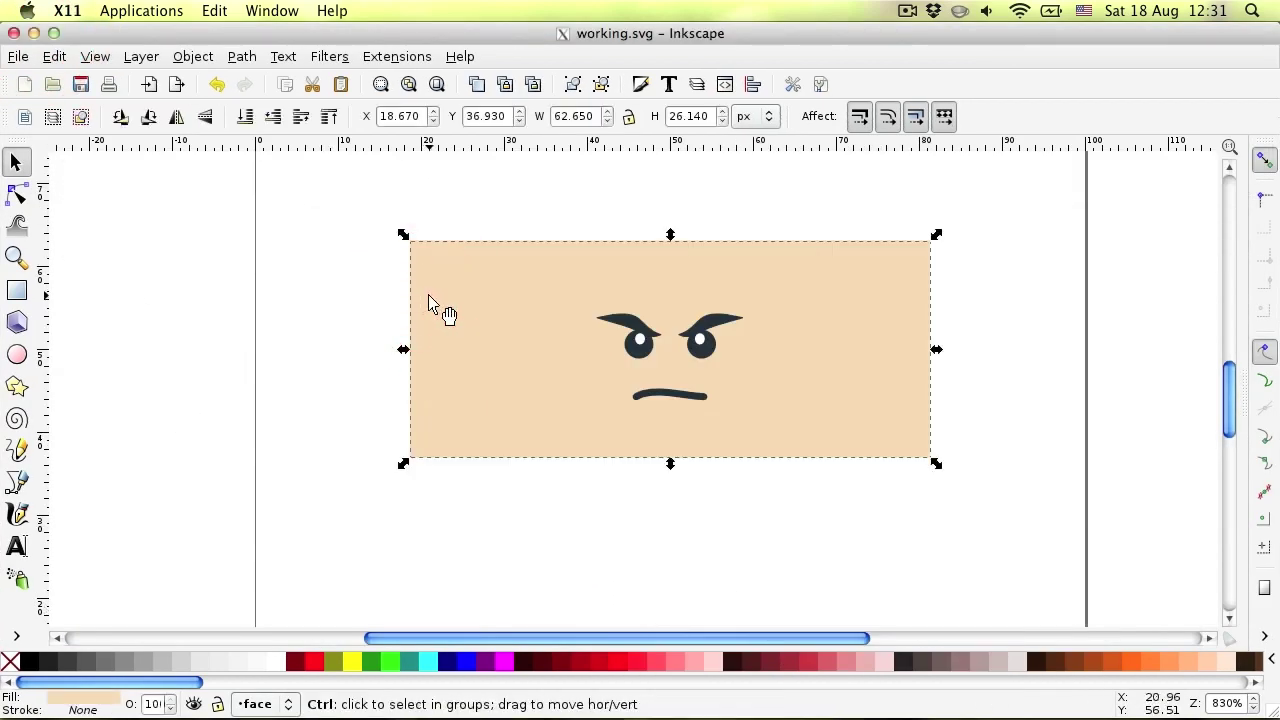
key(ctrl+v)
drag(510, 308, 752, 404)
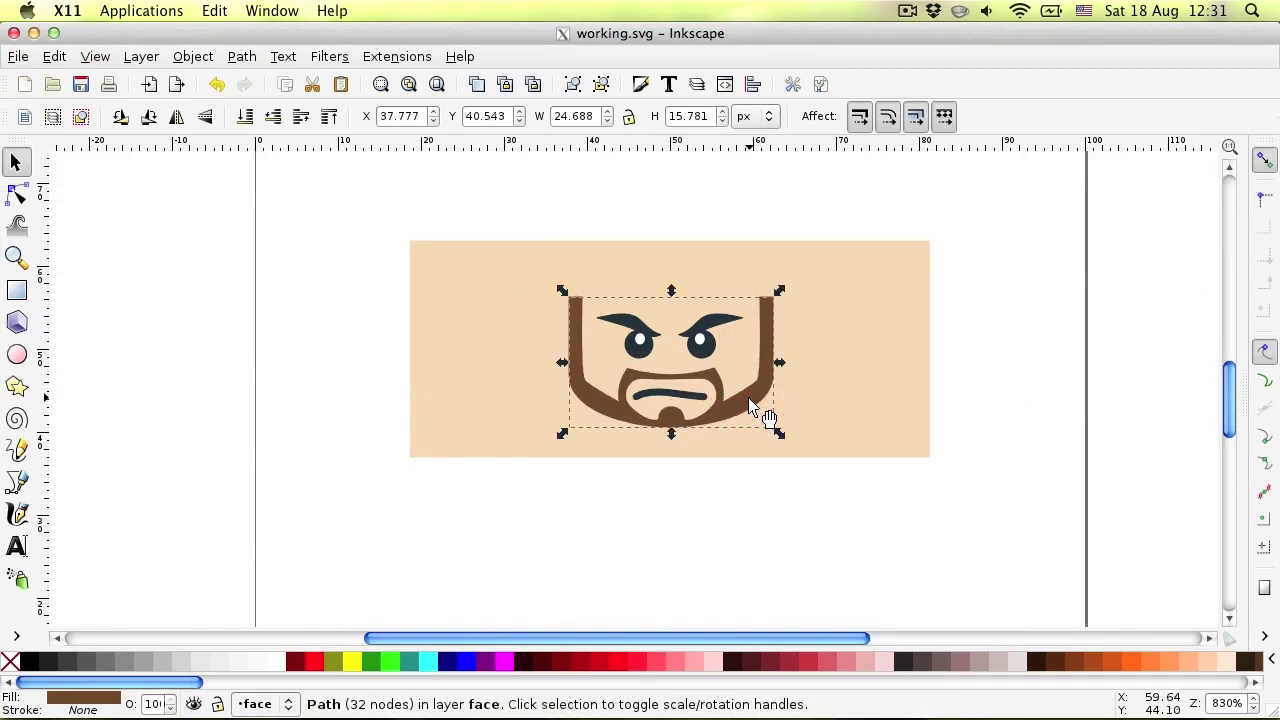
drag(751, 402, 663, 541)
scroll(674, 491, down, 2)
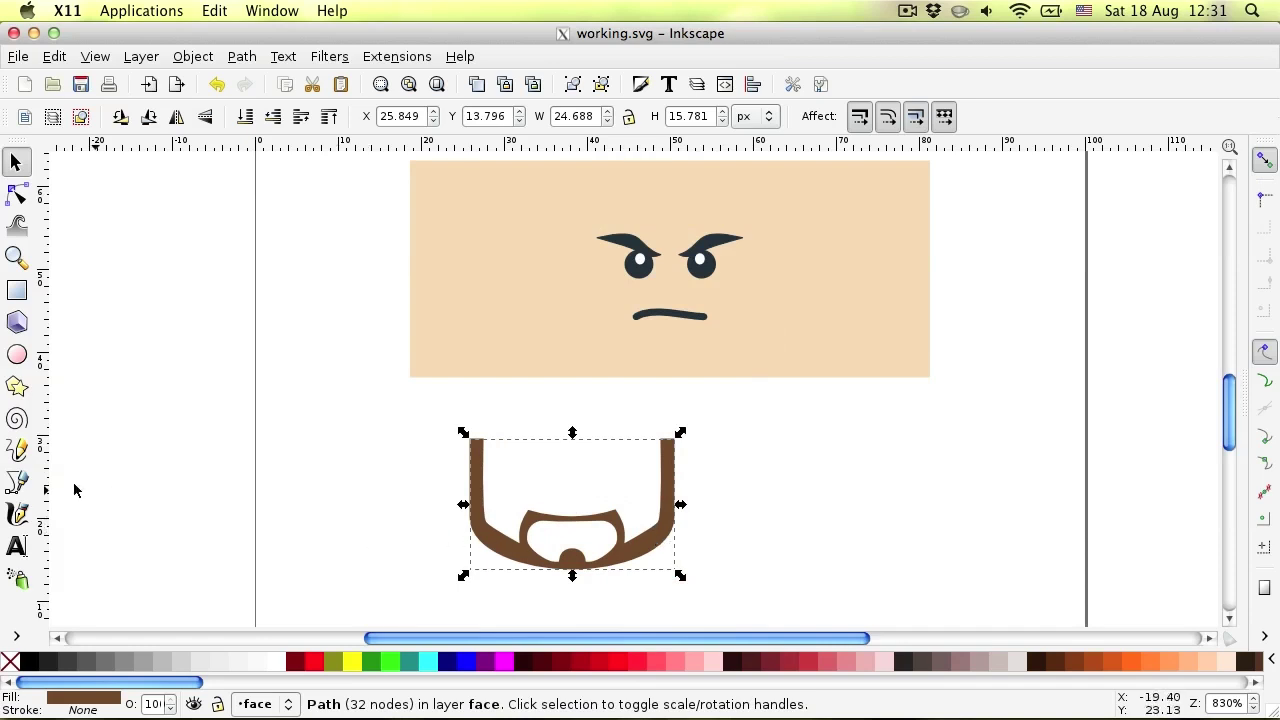
click(16, 636)
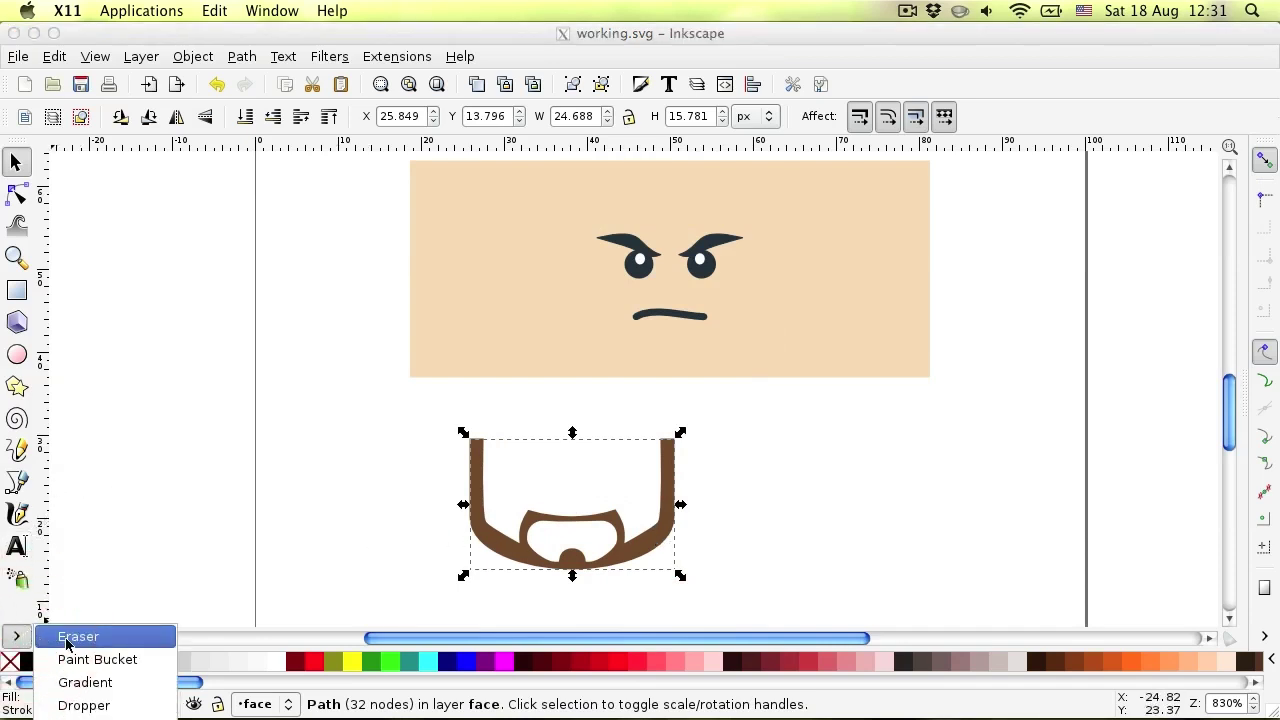
Give the beard a bottom-to-top linear gradient and make its first stop black.
click(100, 680)
drag(511, 568, 511, 458)
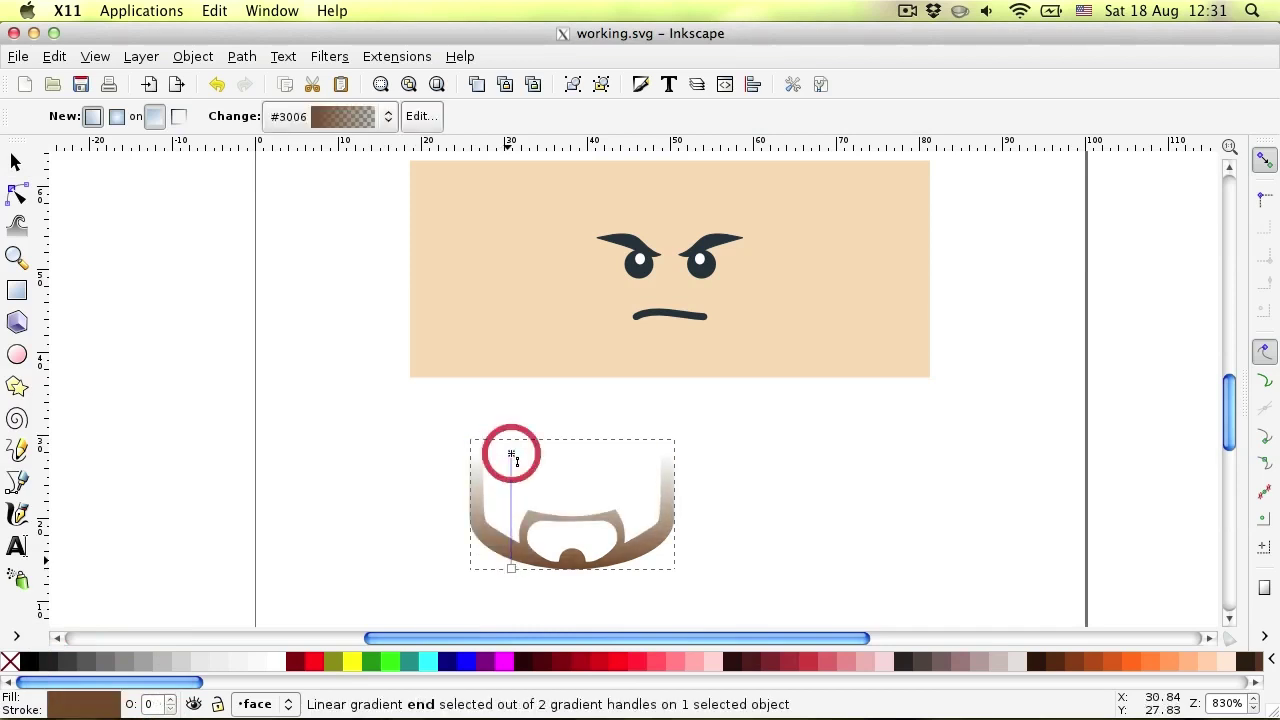
click(420, 116)
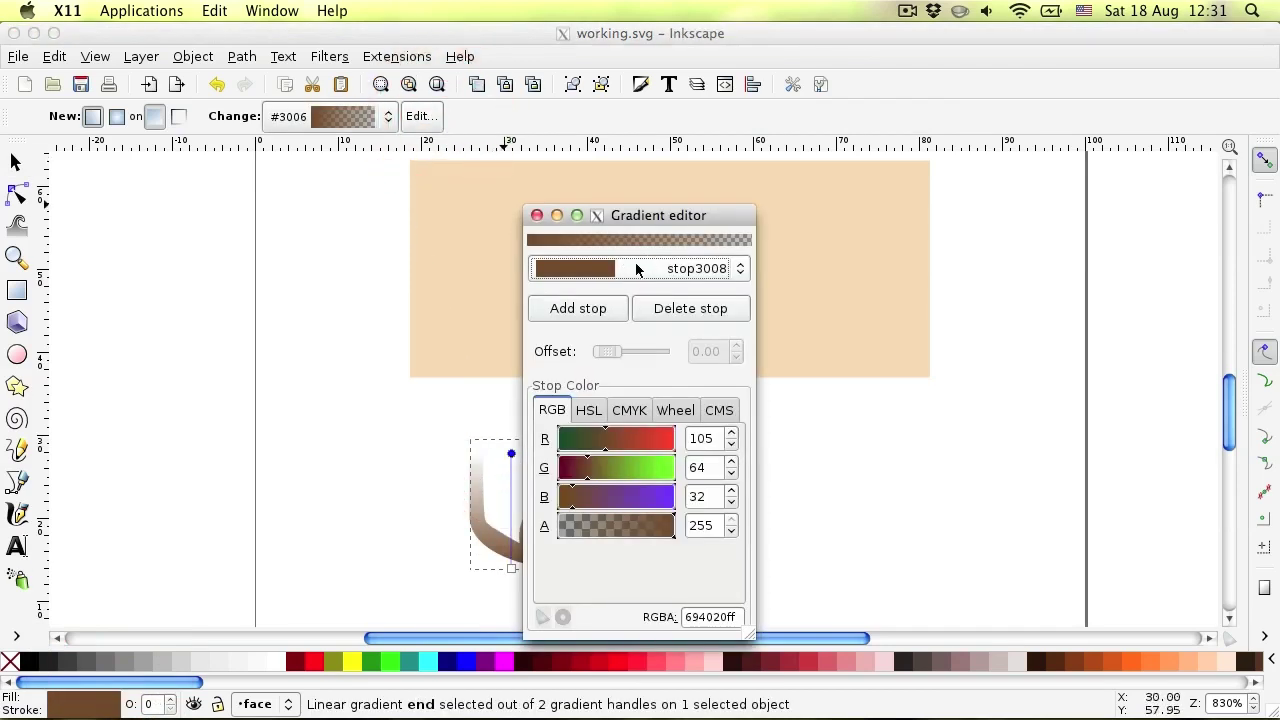
drag(636, 216, 982, 177)
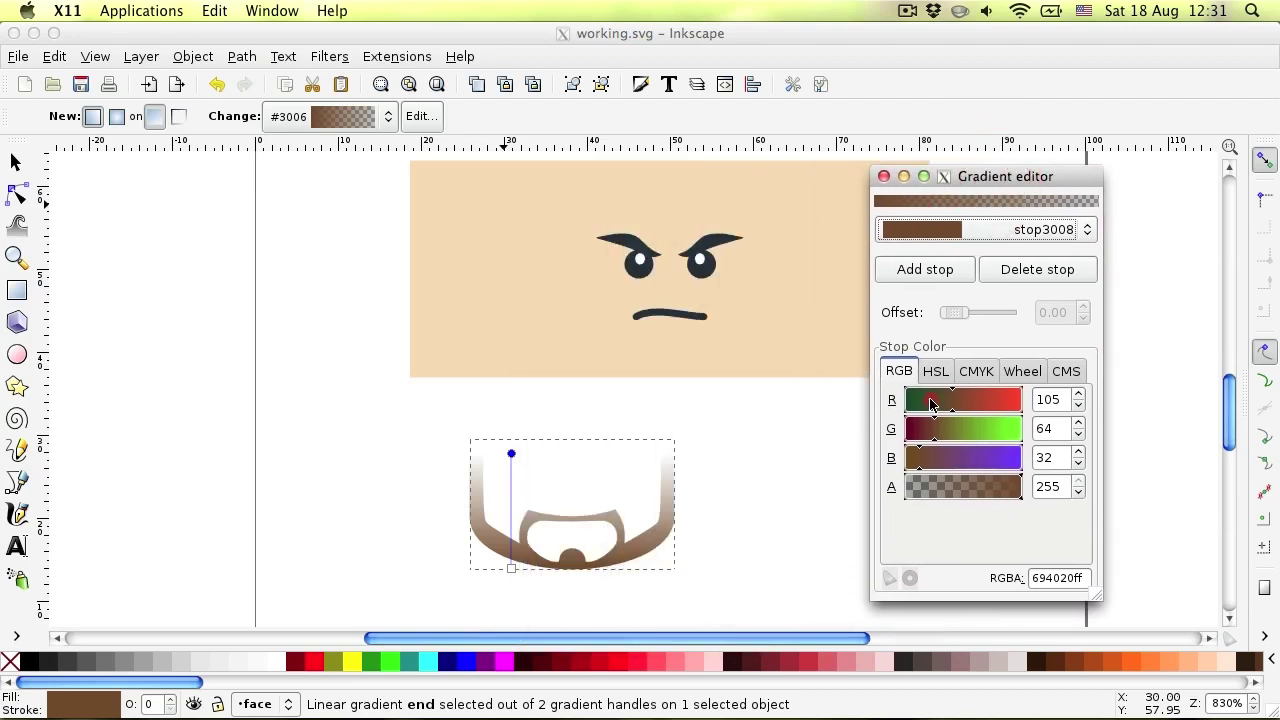
click(910, 436)
drag(929, 400, 905, 436)
click(905, 457)
Make the other gradient stop fully opaque light grey, RGB 200, 200, 200.
click(1000, 229)
click(951, 251)
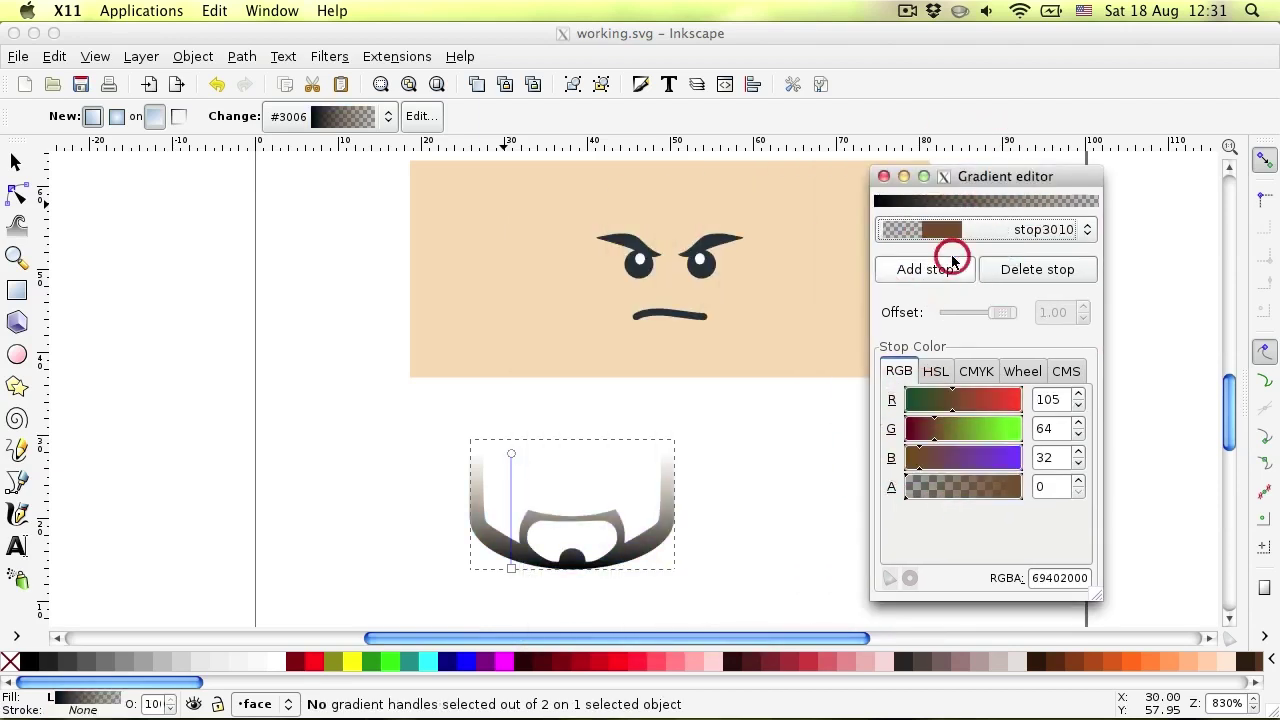
drag(963, 487, 1037, 479)
click(989, 458)
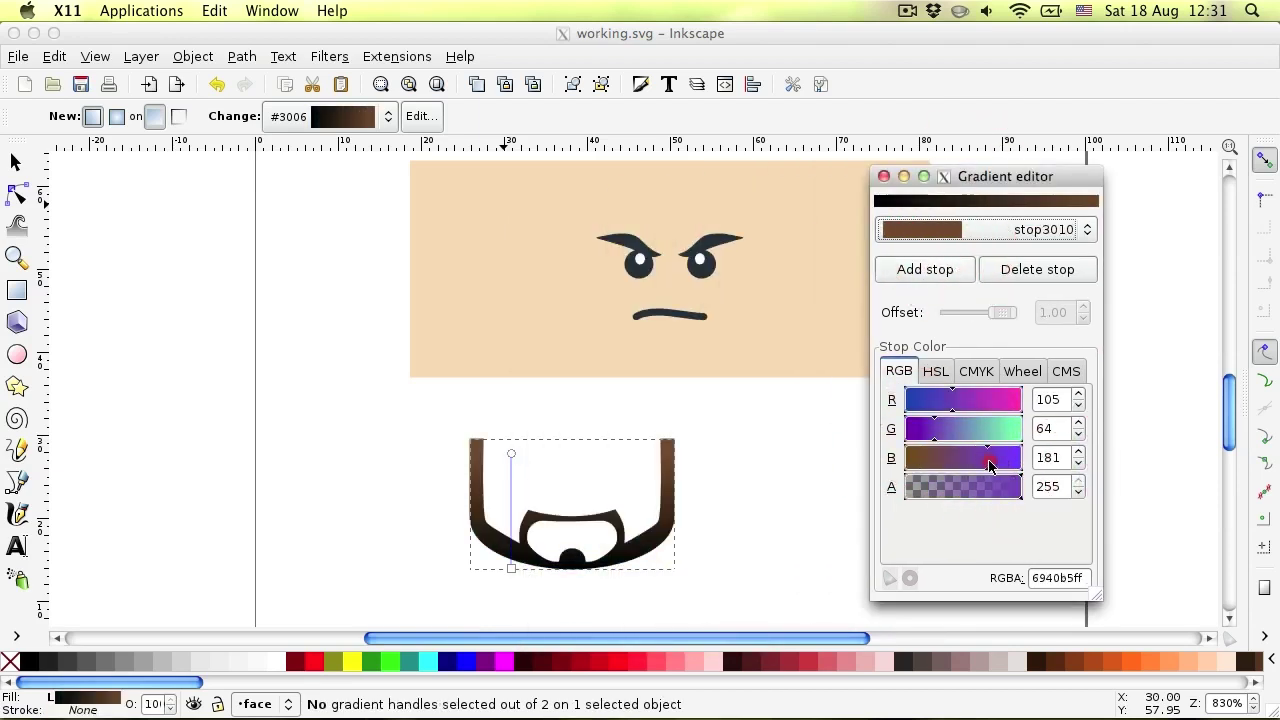
click(1055, 457)
double_click(1055, 457)
text(200)
click(1049, 428)
text(200)
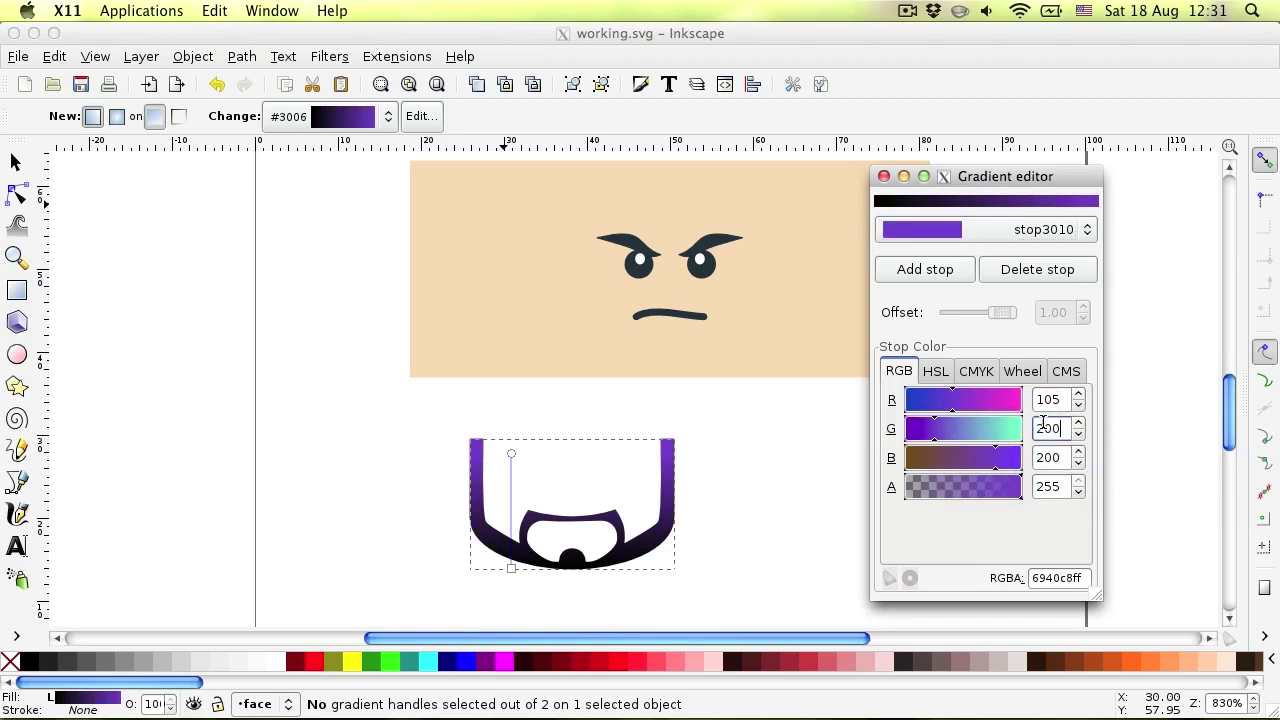
click(1050, 401)
text(200)
key(Tab)
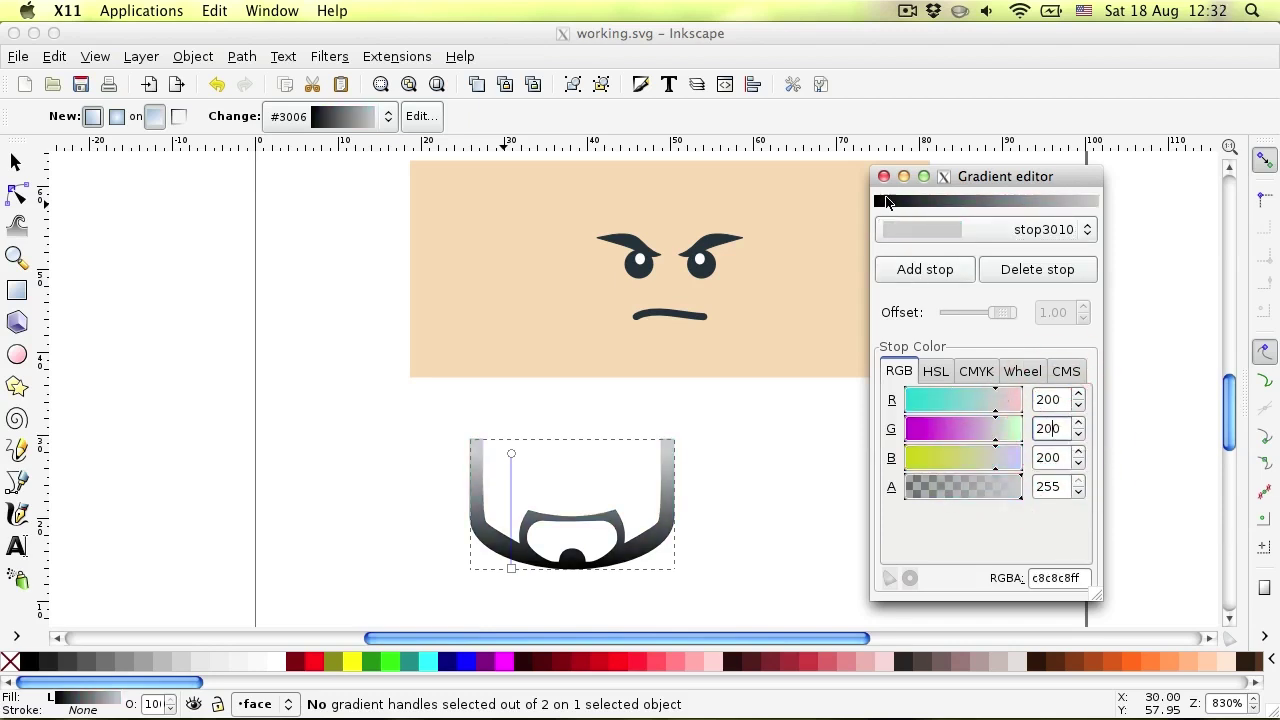
click(882, 177)
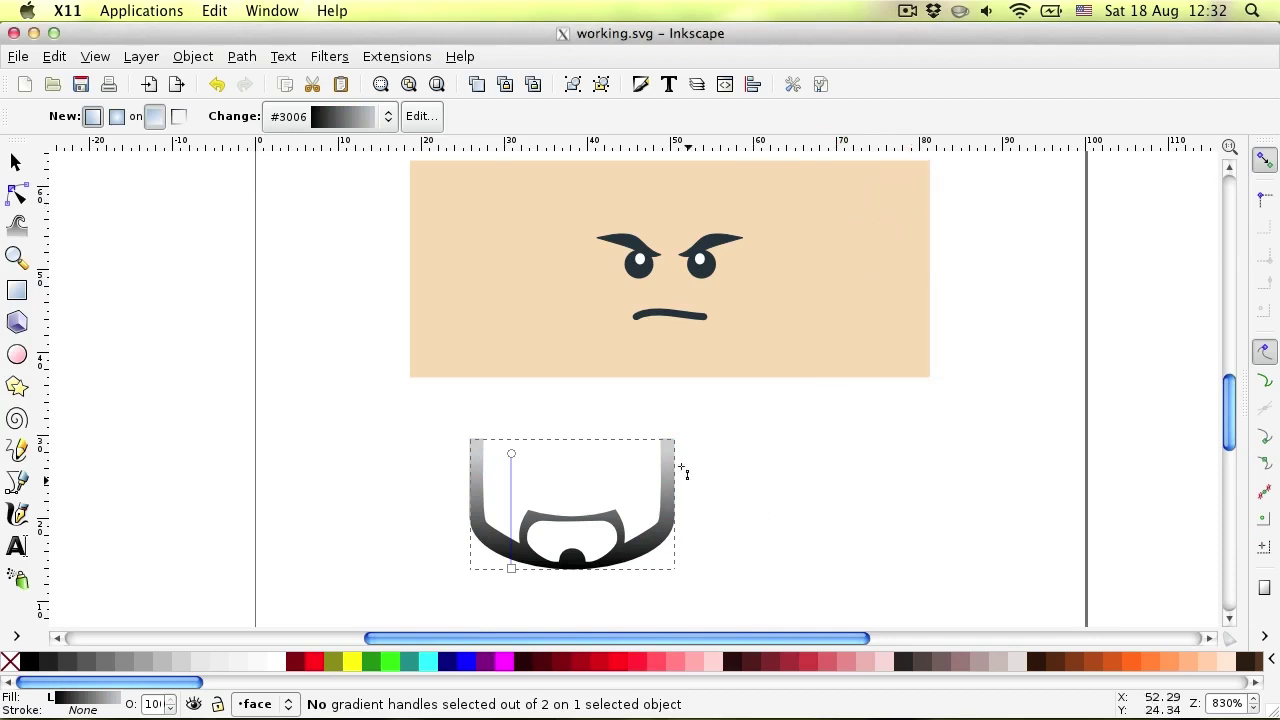
click(17, 289)
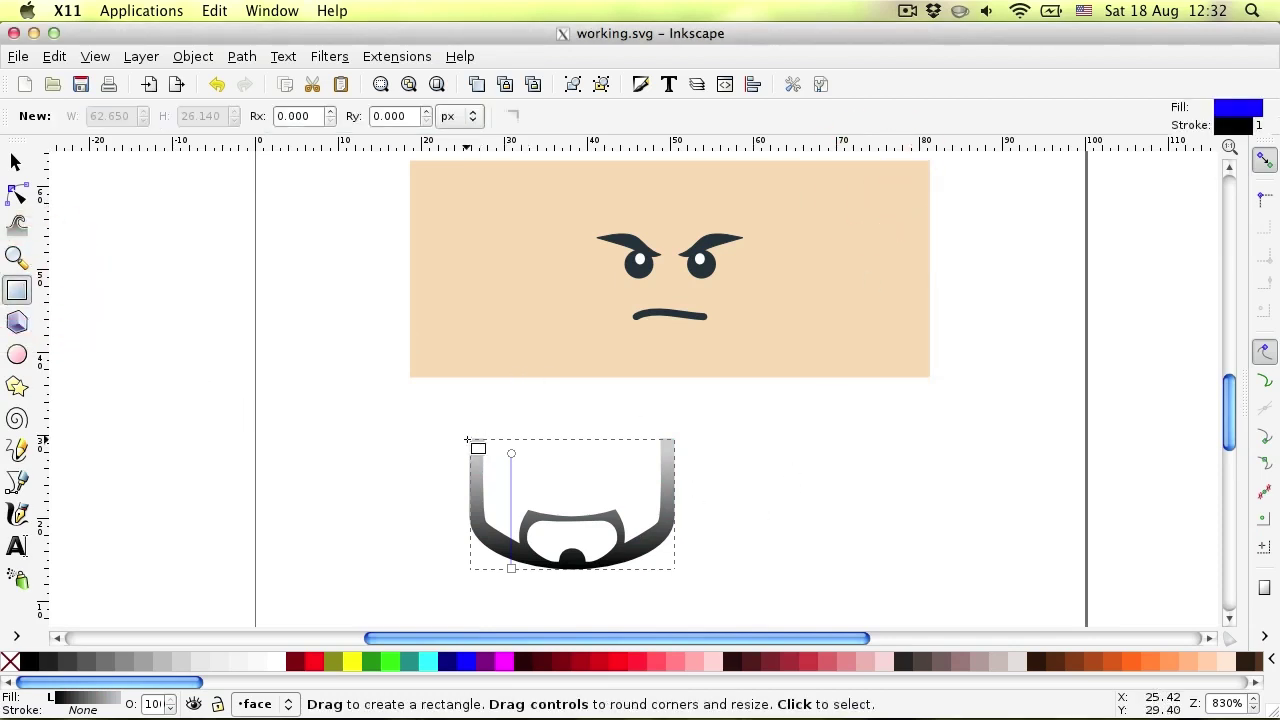
Draw a rectangle over the beard, lower it to the bottom, and give it white fill with no stroke.
mouse_move(466, 439)
mouse_down()
mouse_move(520, 490)
mouse_move(680, 568)
mouse_up()
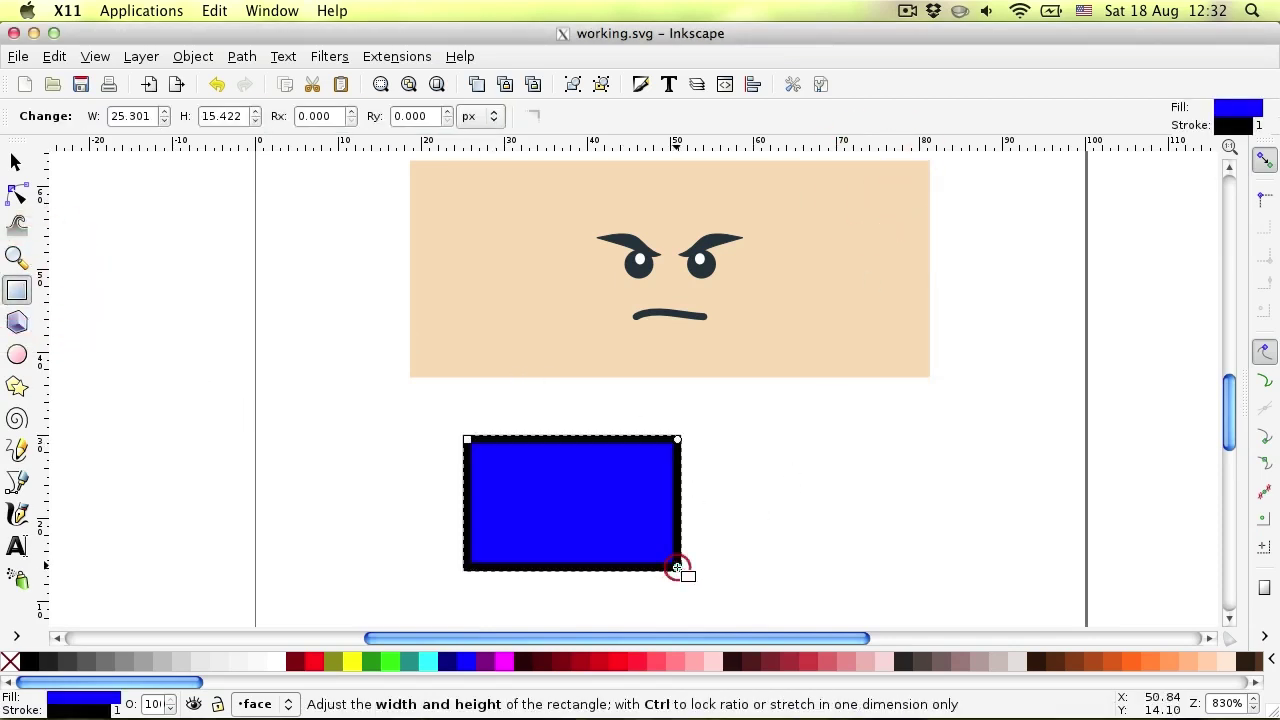
click(15, 160)
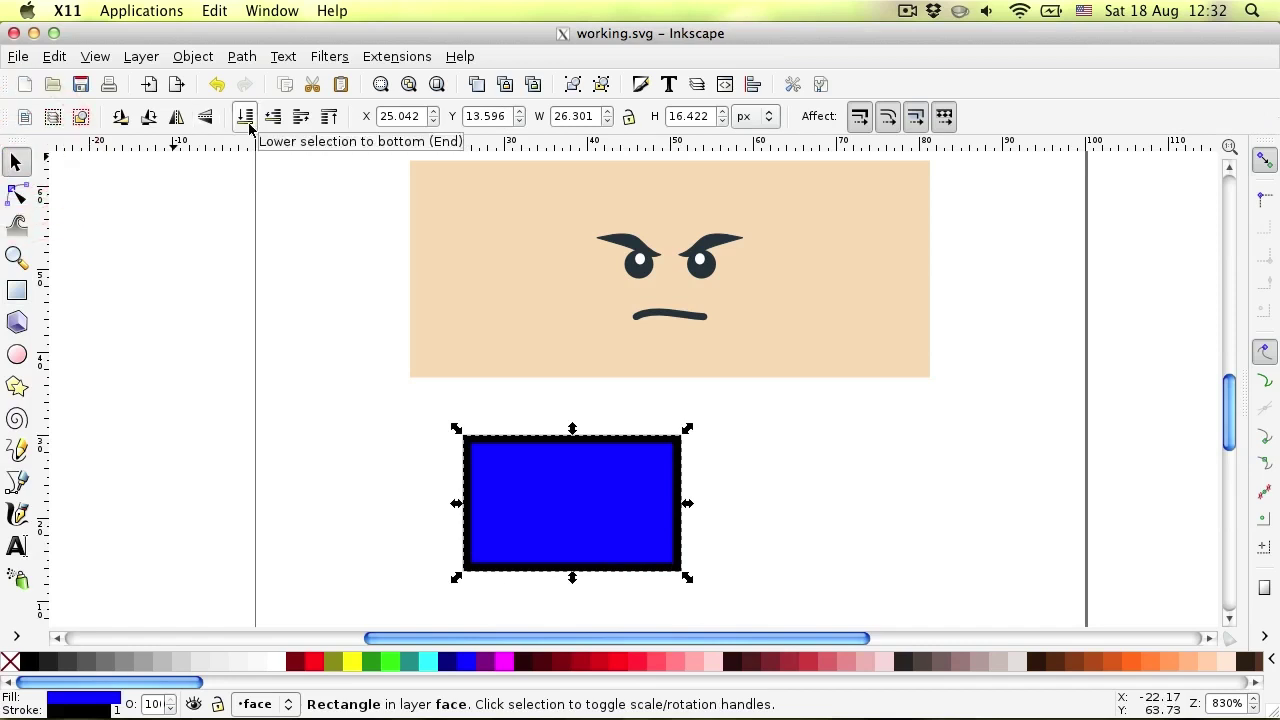
click(249, 124)
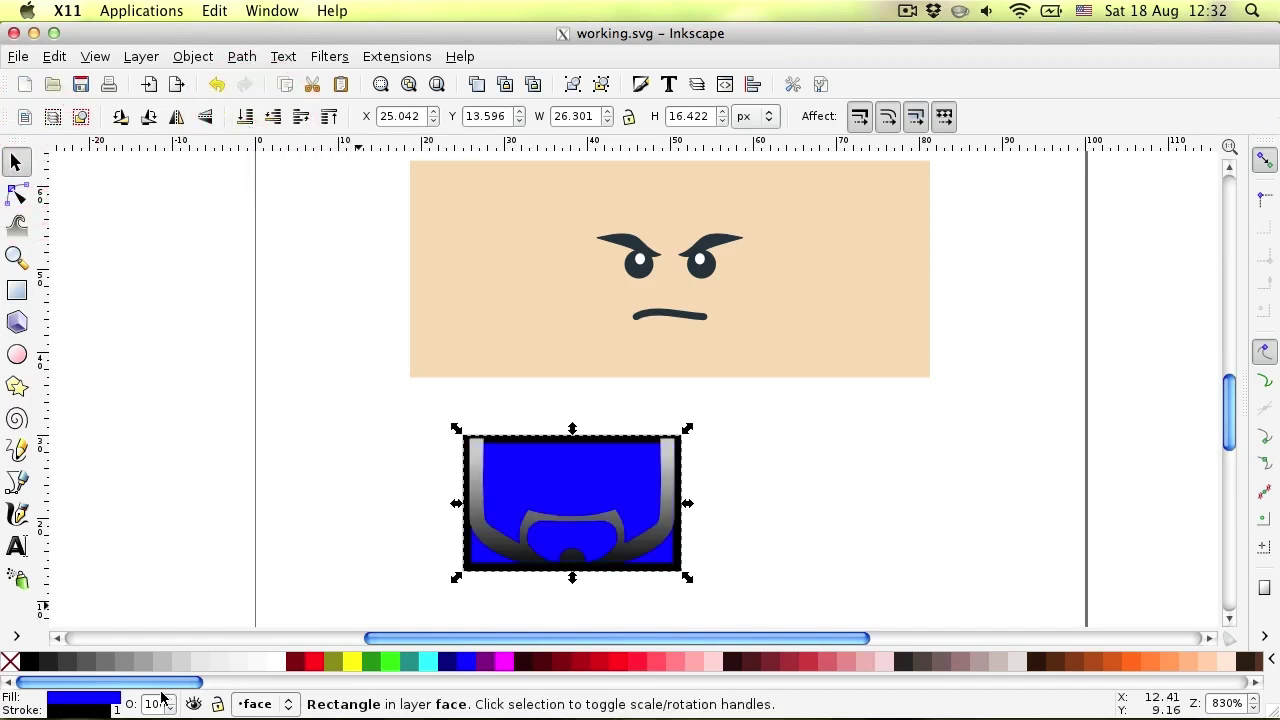
click(78, 711)
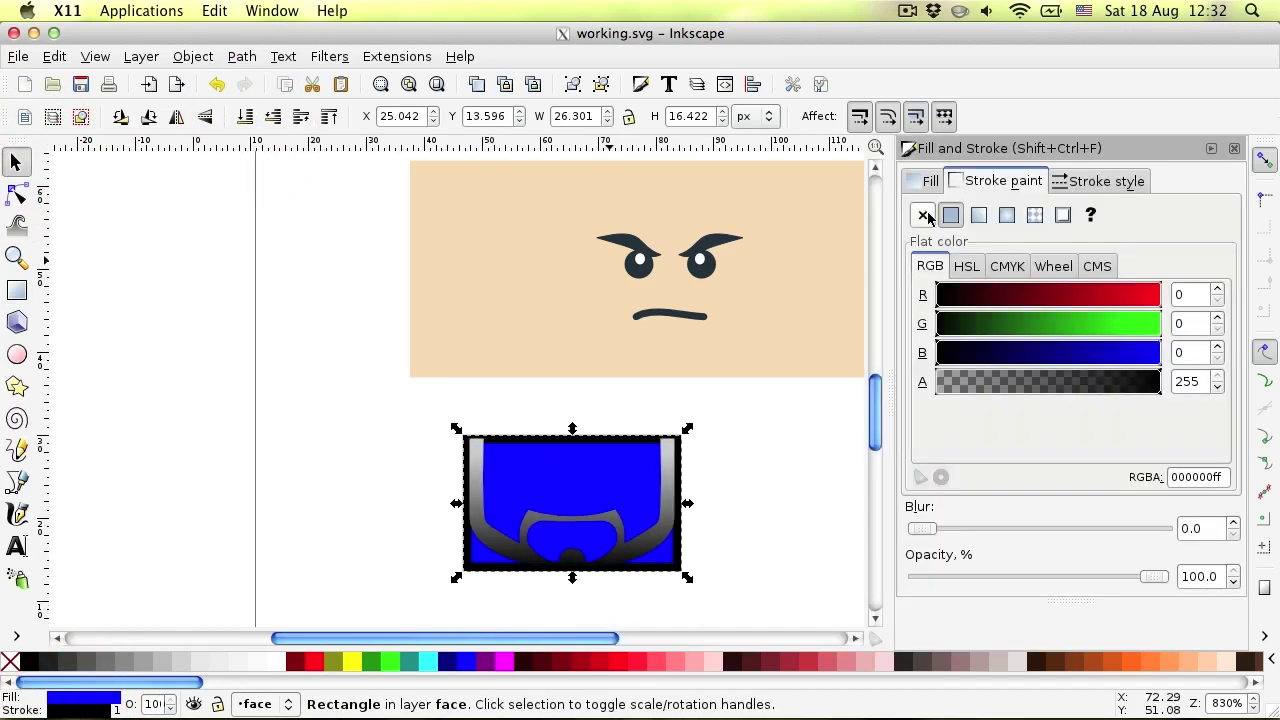
click(926, 214)
click(930, 183)
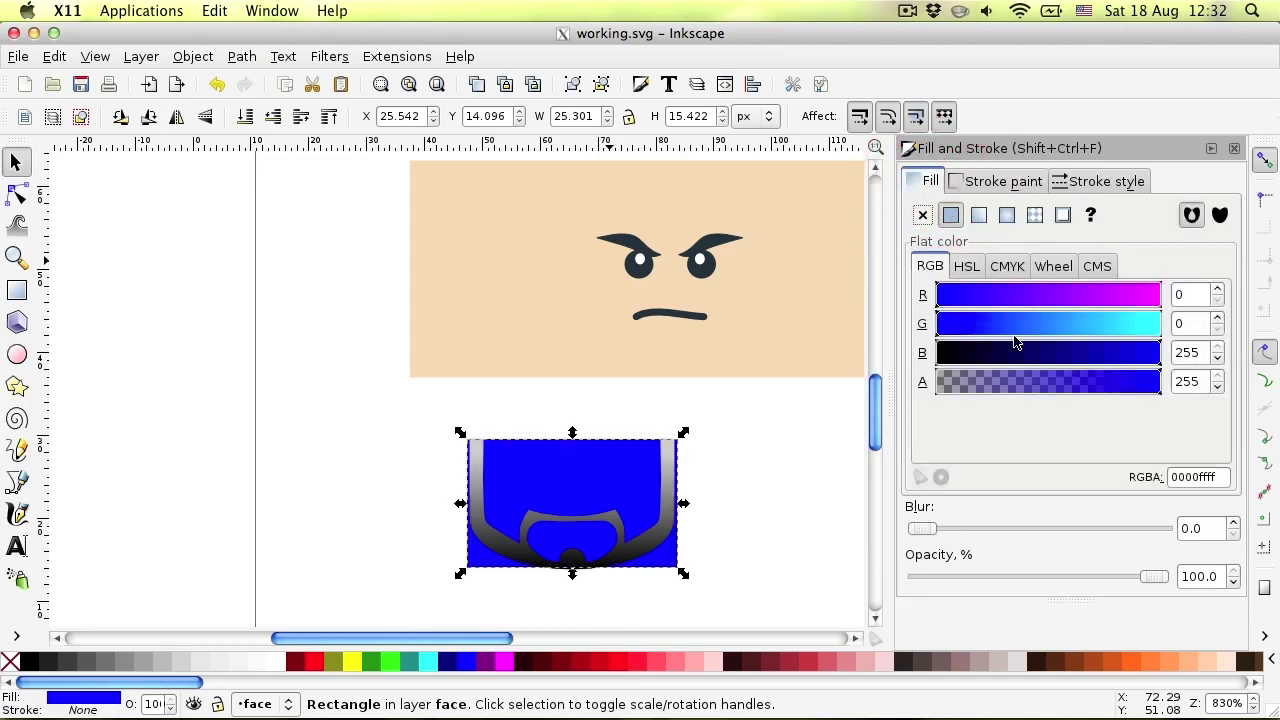
drag(1115, 294, 1171, 323)
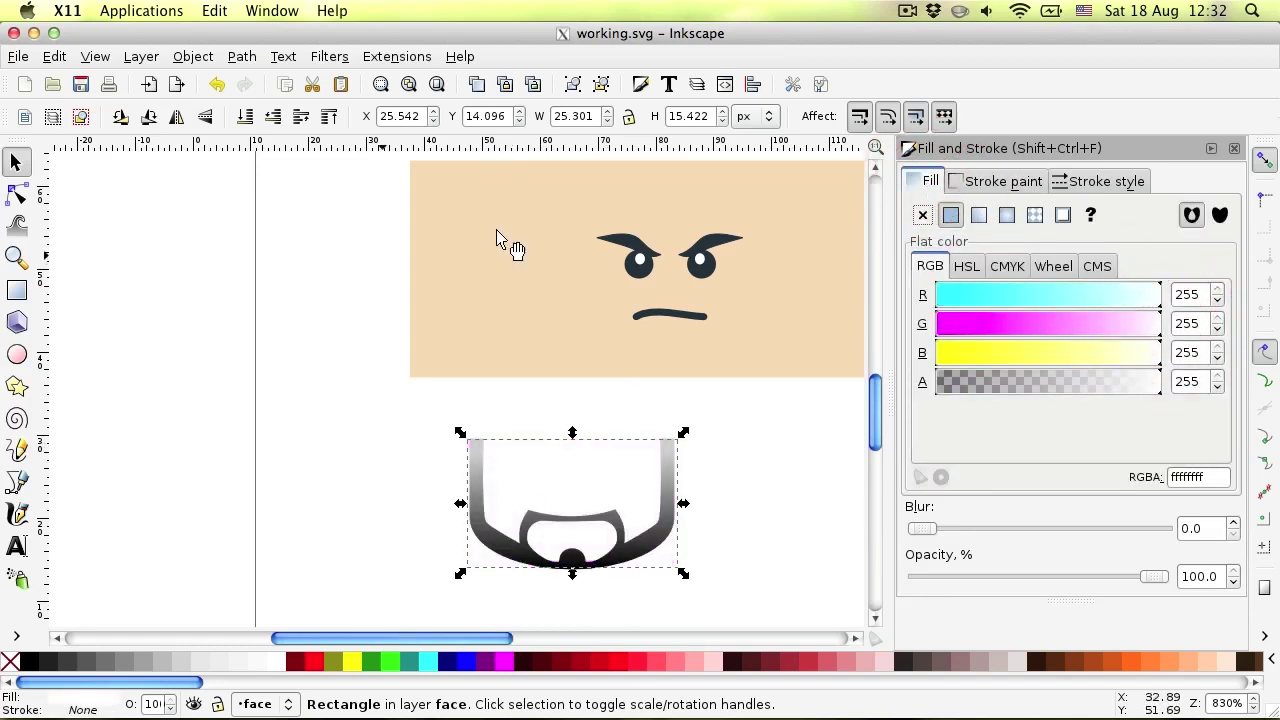
Resize the white rectangle to 25 px wide and 15 px tall.
drag(563, 116, 518, 115)
text(25)
key(Return)
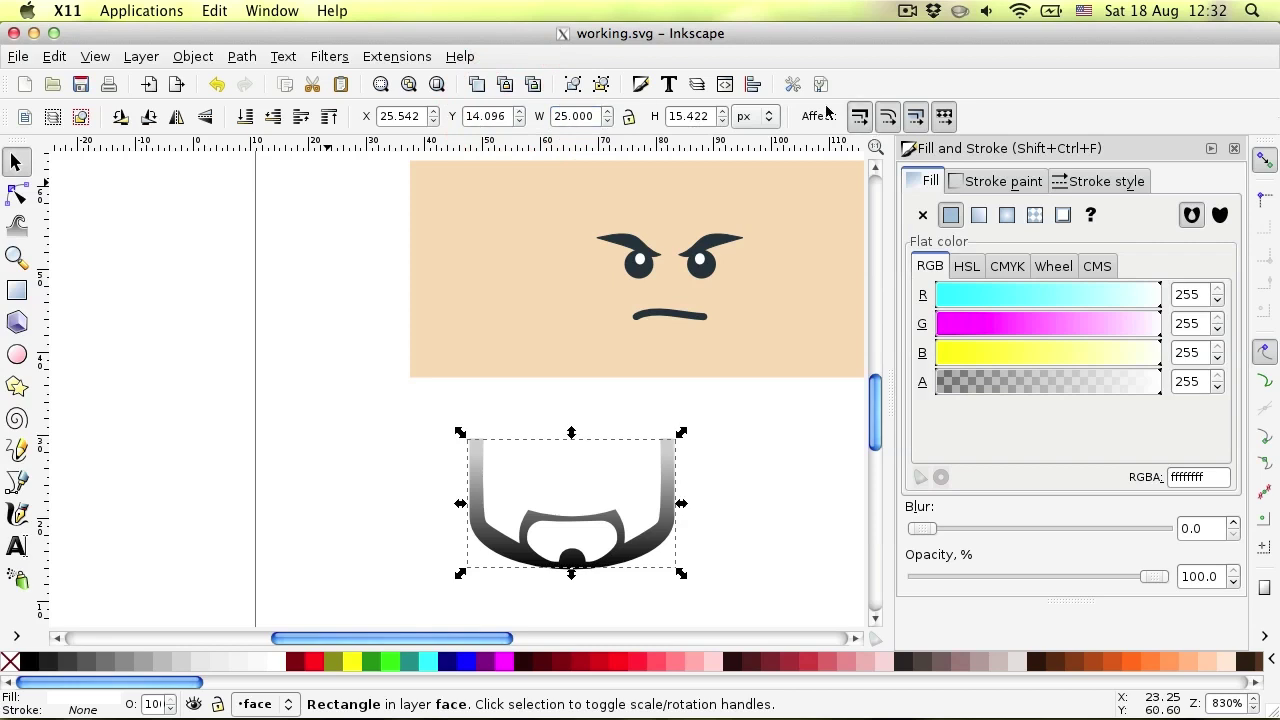
drag(708, 116, 612, 124)
text(15)
key(Return)
key(Return)
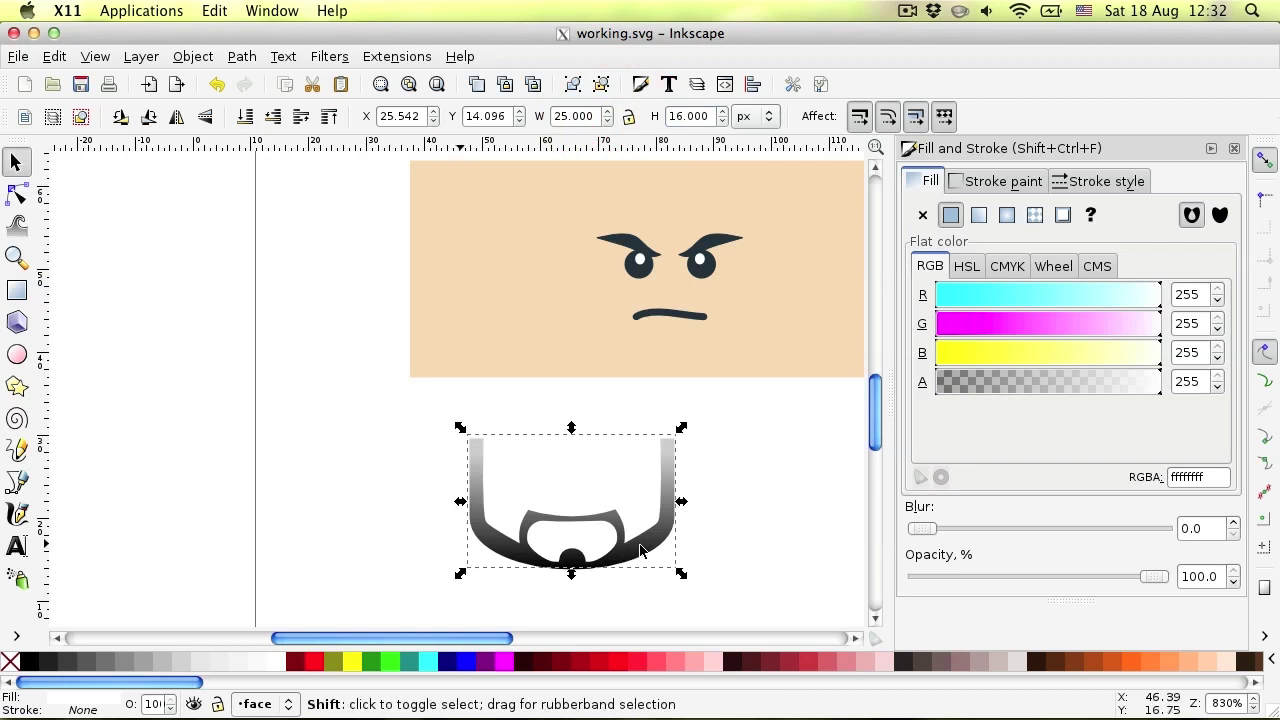
Centre the beard and its white backdrop on the page, then move both below the face.
shift+click(625, 542)
click(141, 57)
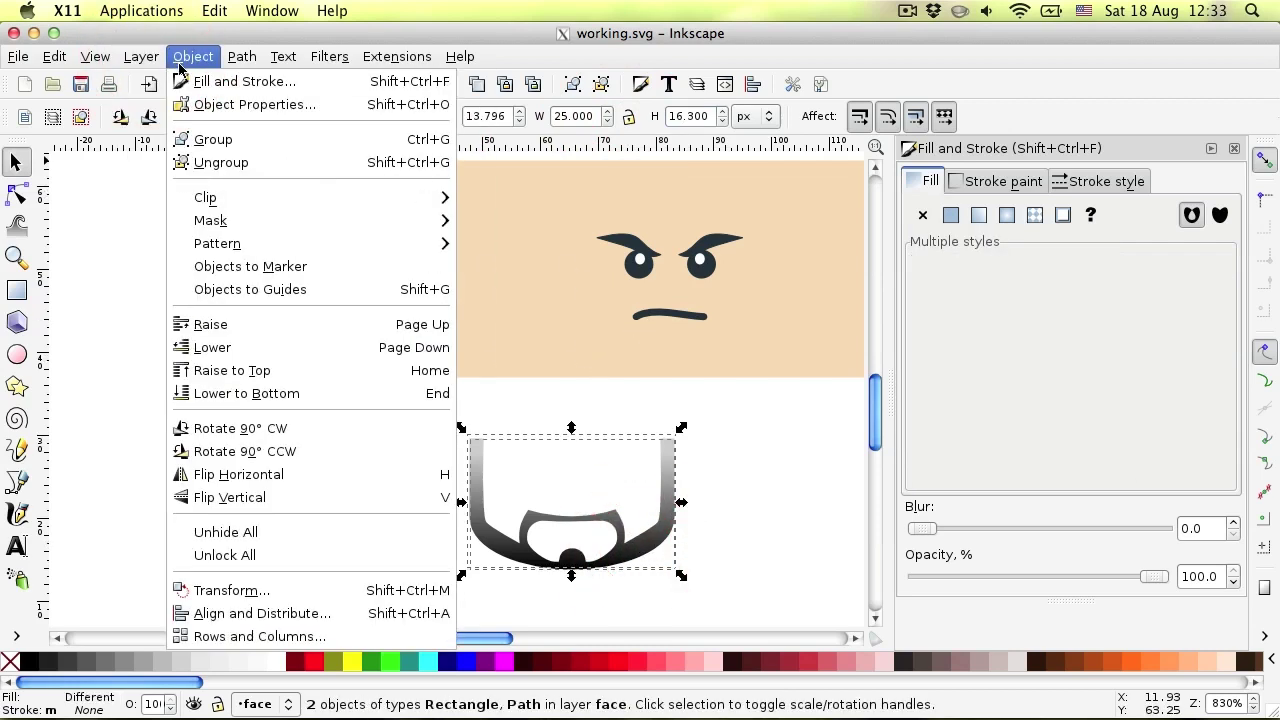
click(332, 627)
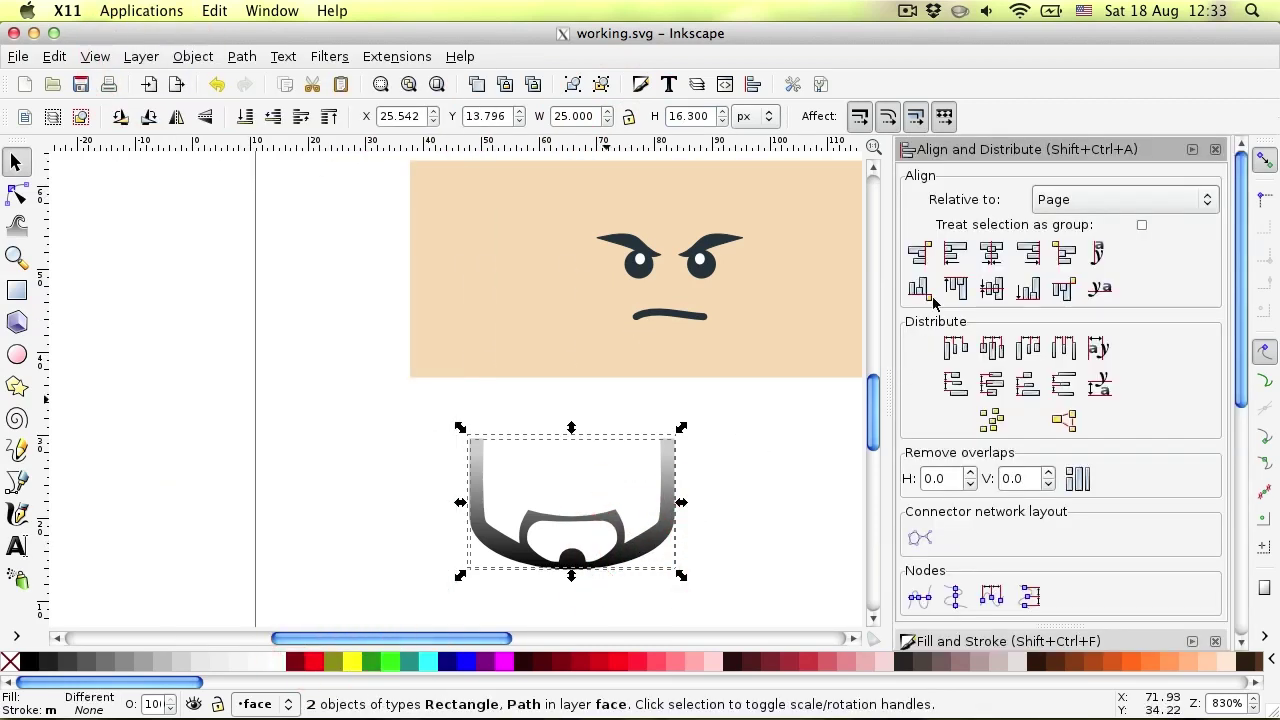
click(991, 253)
click(991, 289)
drag(770, 338, 688, 585)
Group the beard with its backdrop and size the group to 25 × 16 px.
click(193, 58)
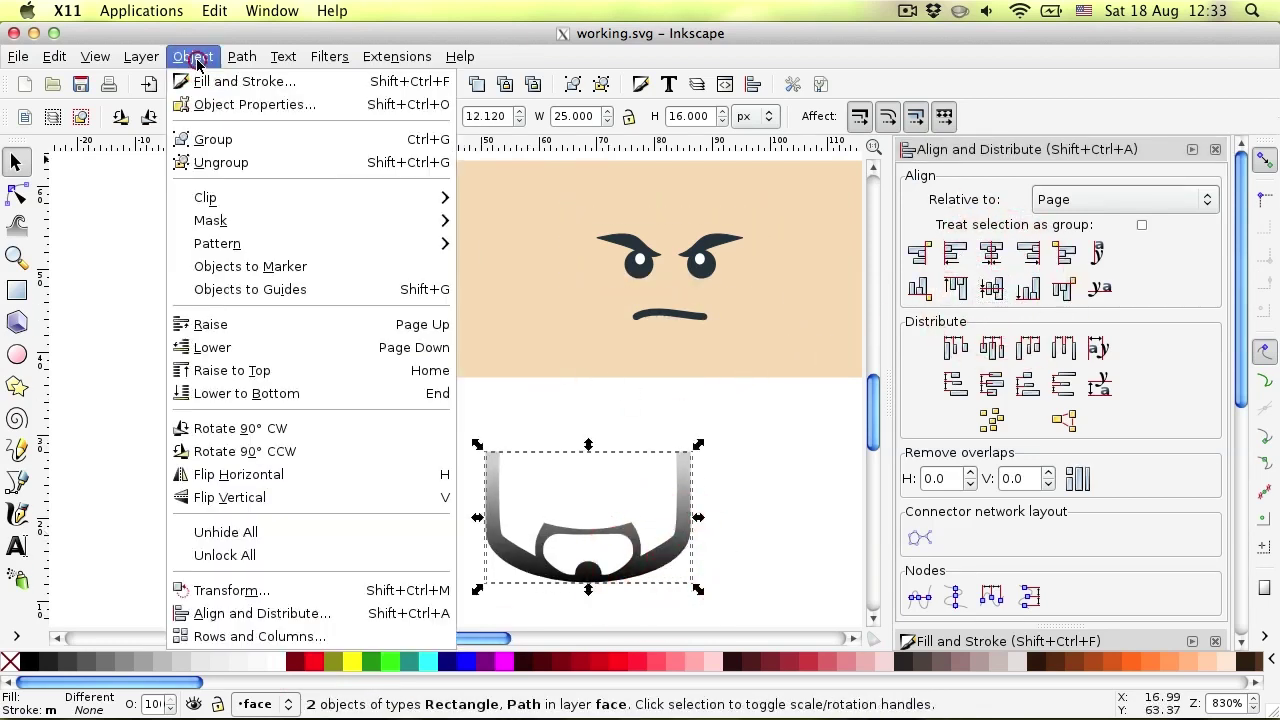
click(203, 141)
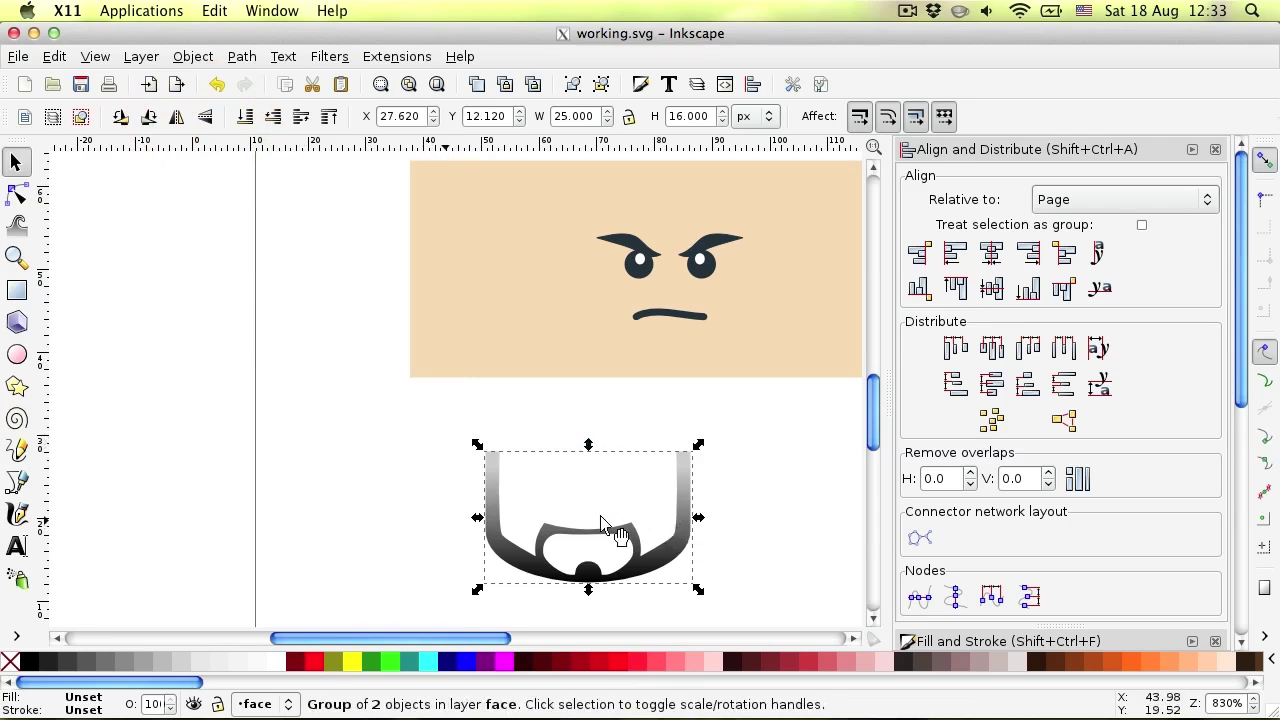
double_click(566, 116)
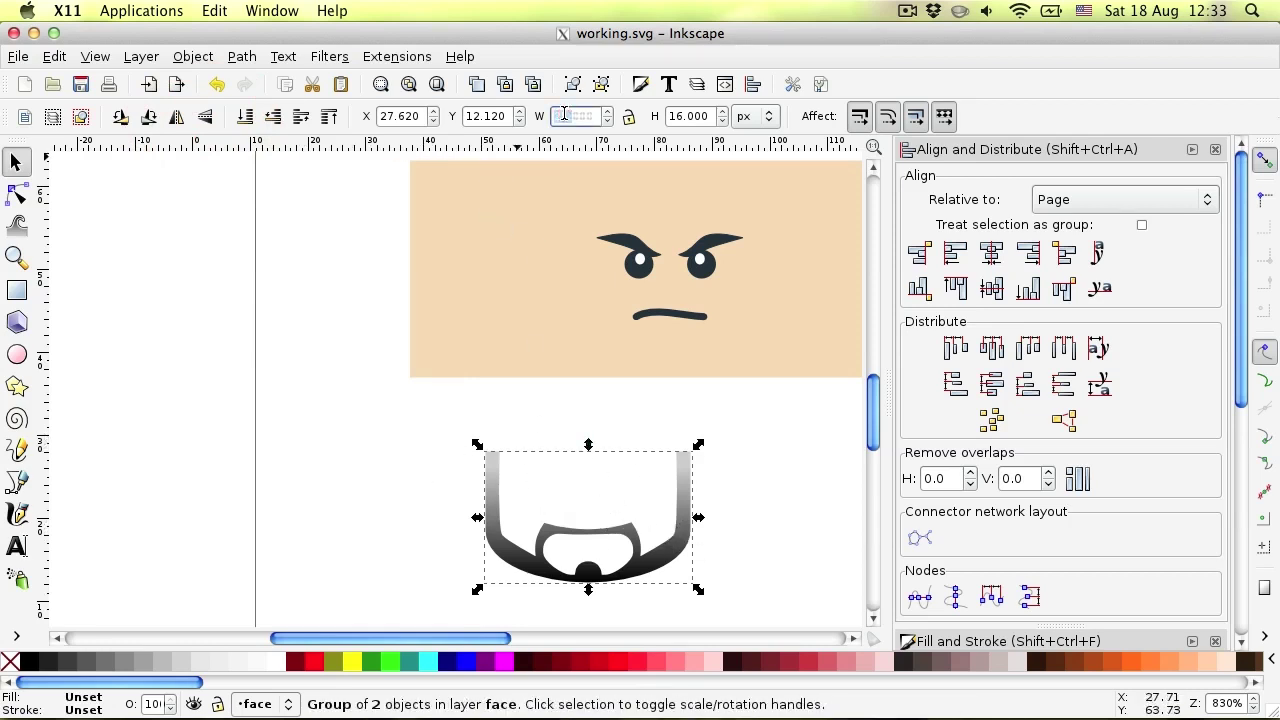
click(673, 116)
key(Escape)
click(512, 510)
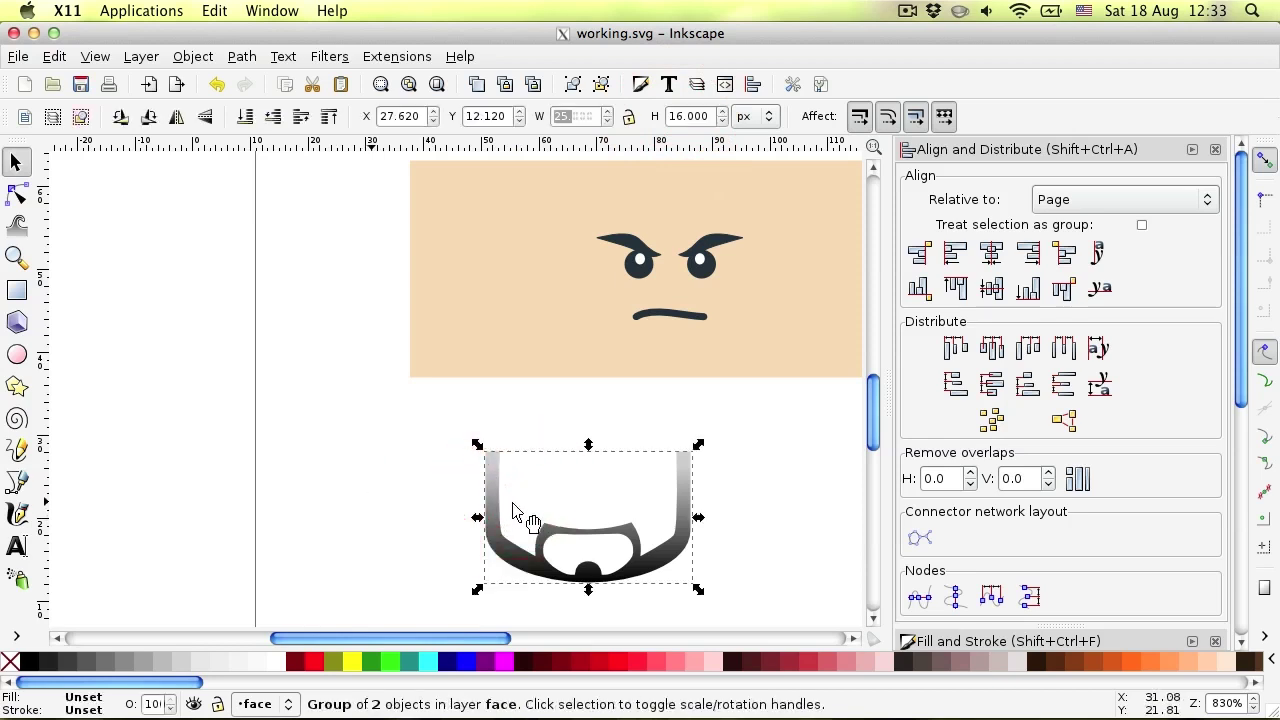
scroll(416, 424, down, 1)
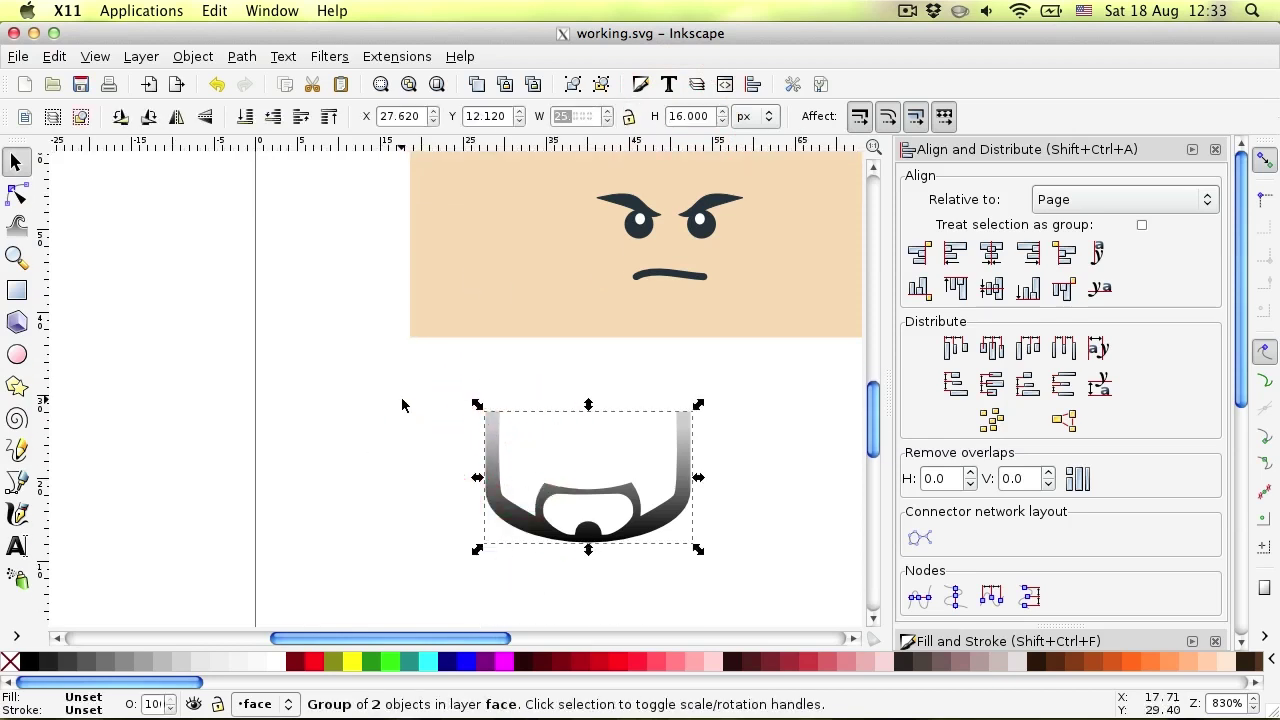
click(404, 404)
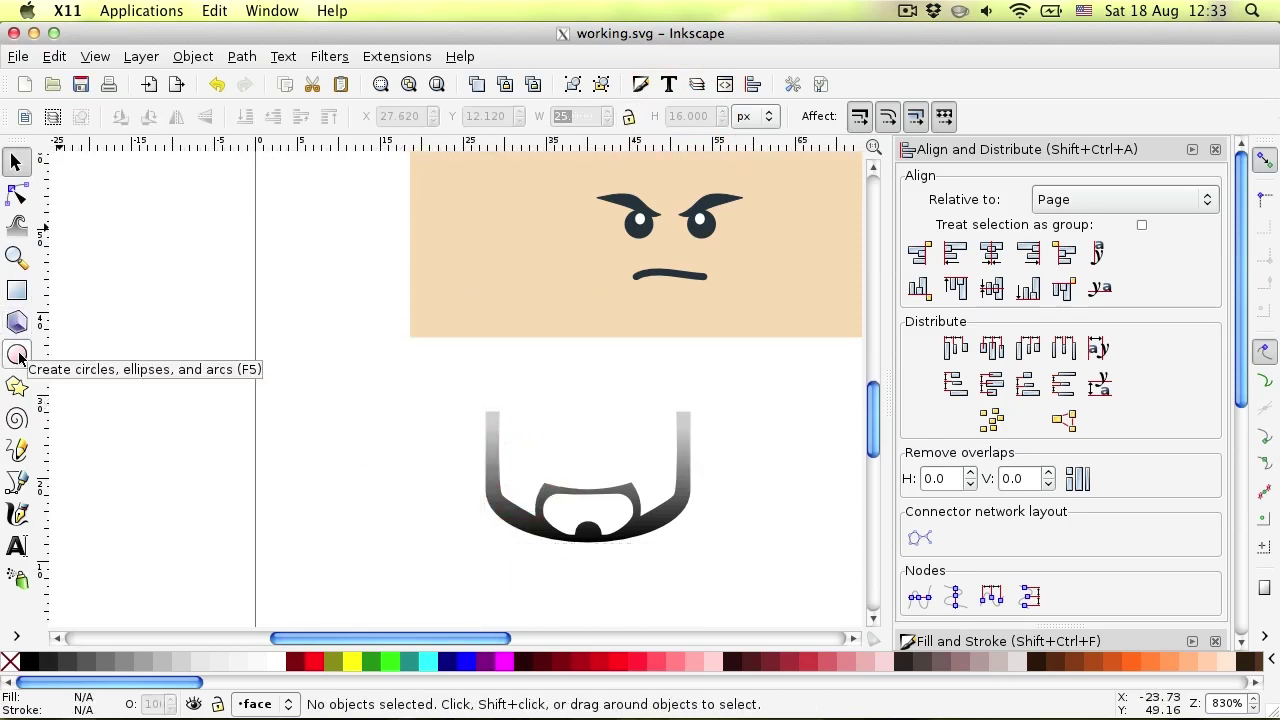
Draw a small ellipse, fill it black, and size it to 1 × 1 px.
click(17, 355)
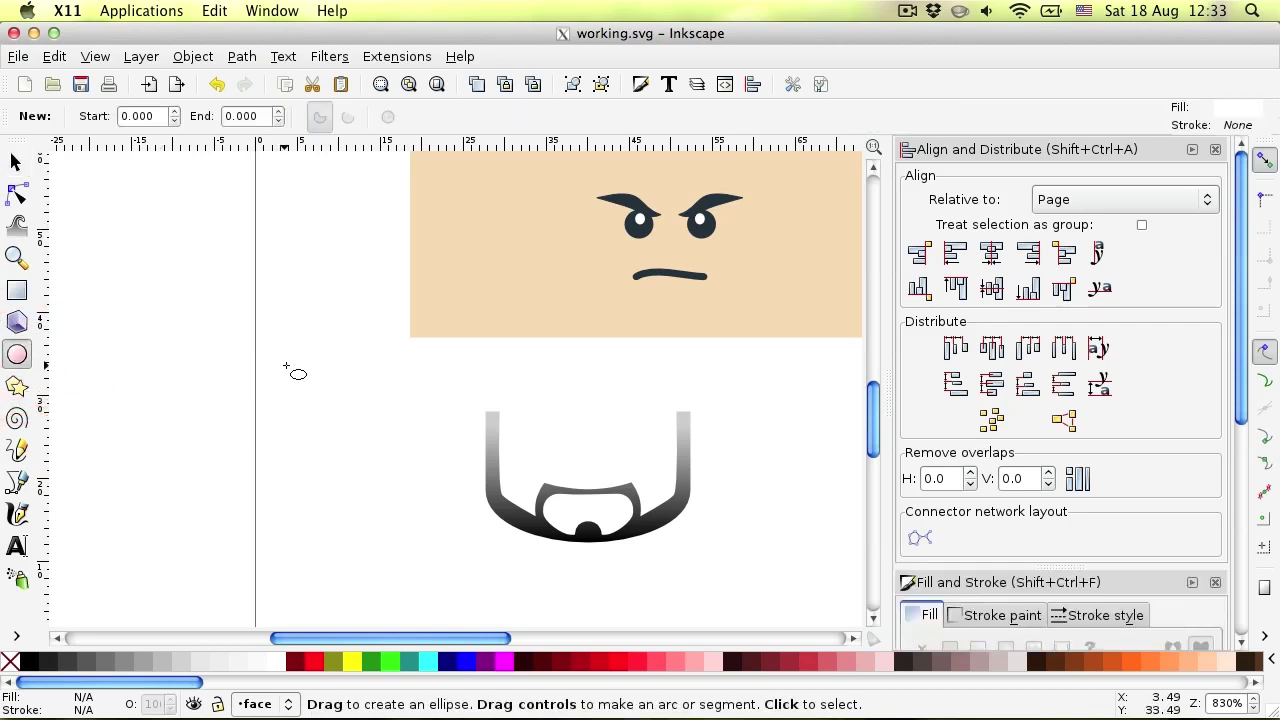
drag(316, 378, 338, 402)
click(15, 162)
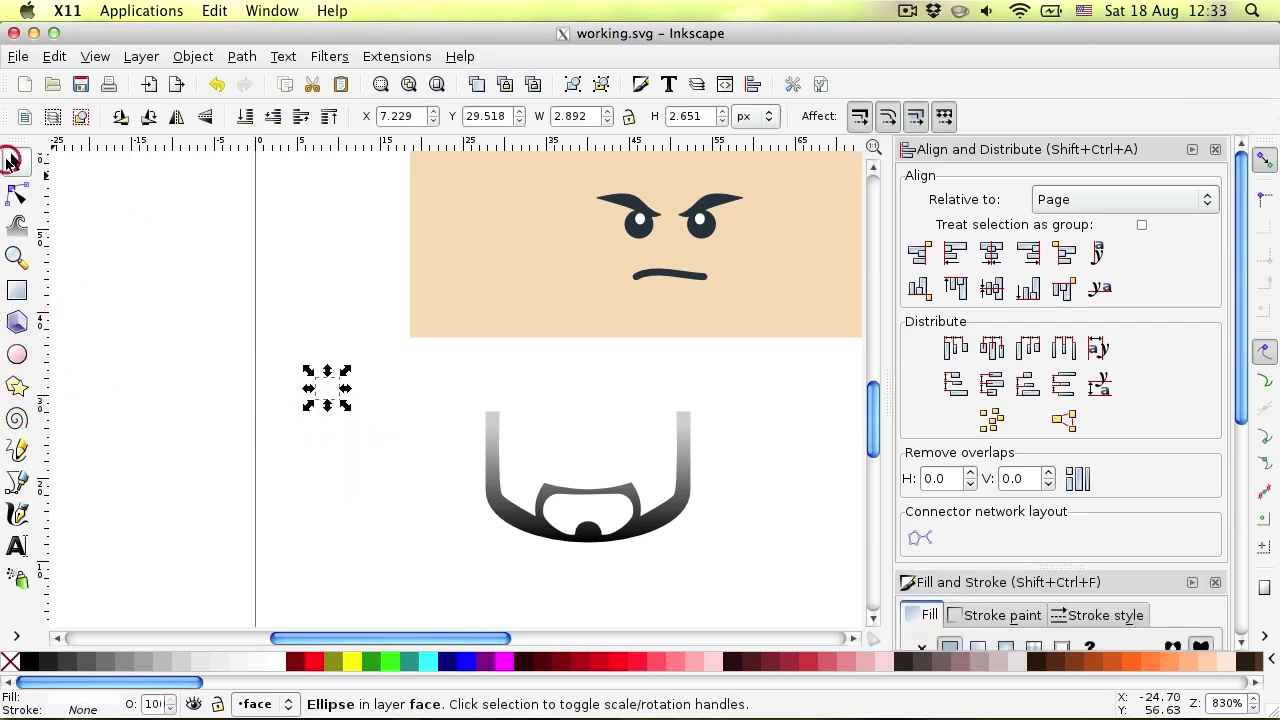
click(35, 661)
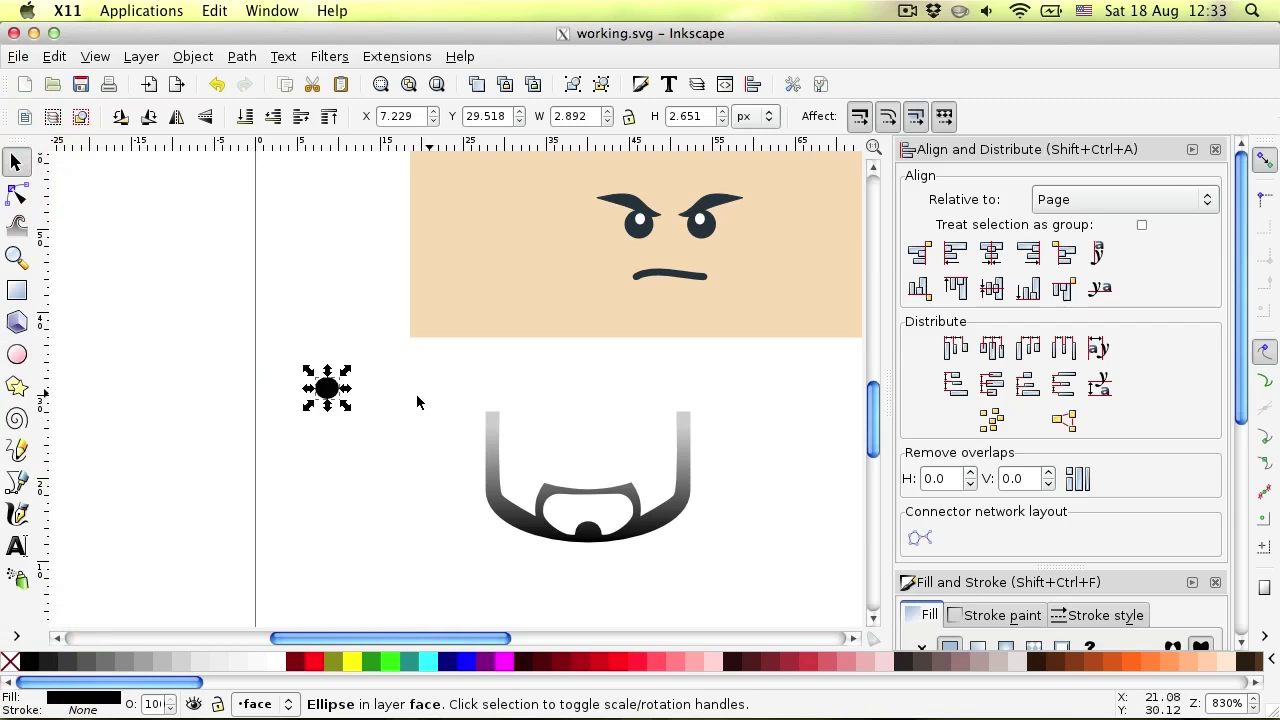
drag(578, 118, 479, 110)
text(1)
key(Return)
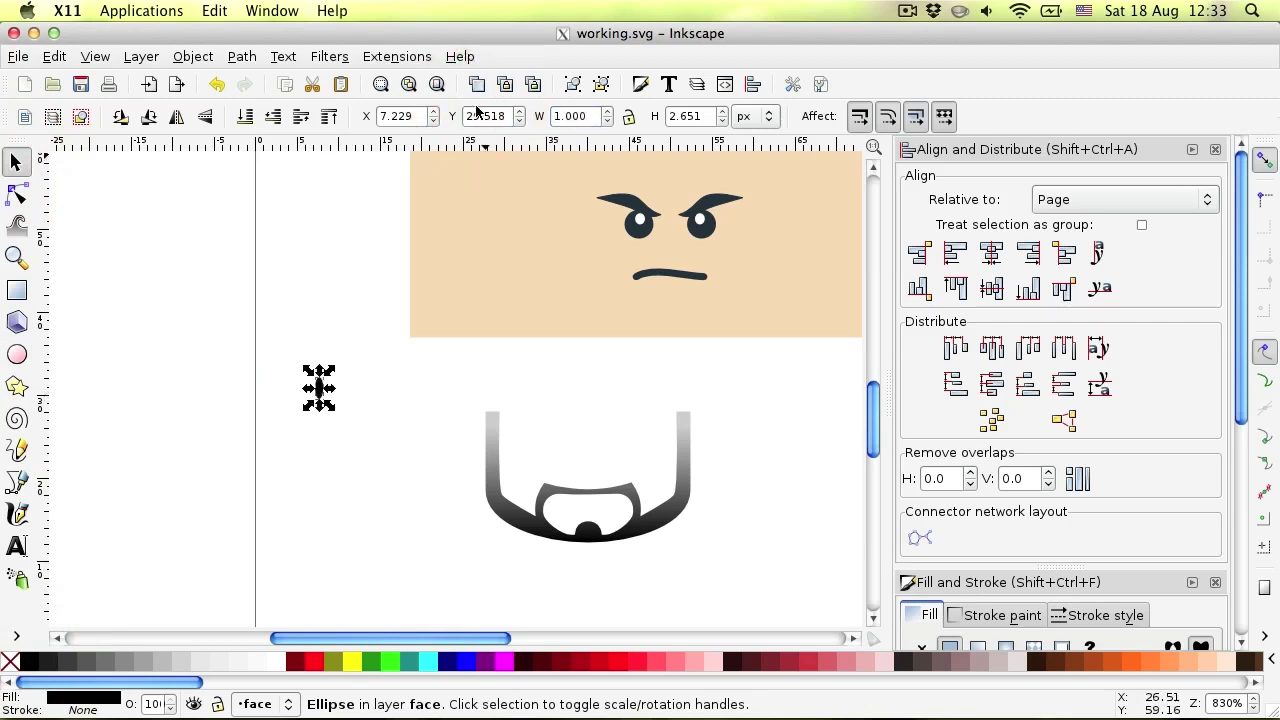
drag(708, 117, 612, 119)
text(1)
key(Return)
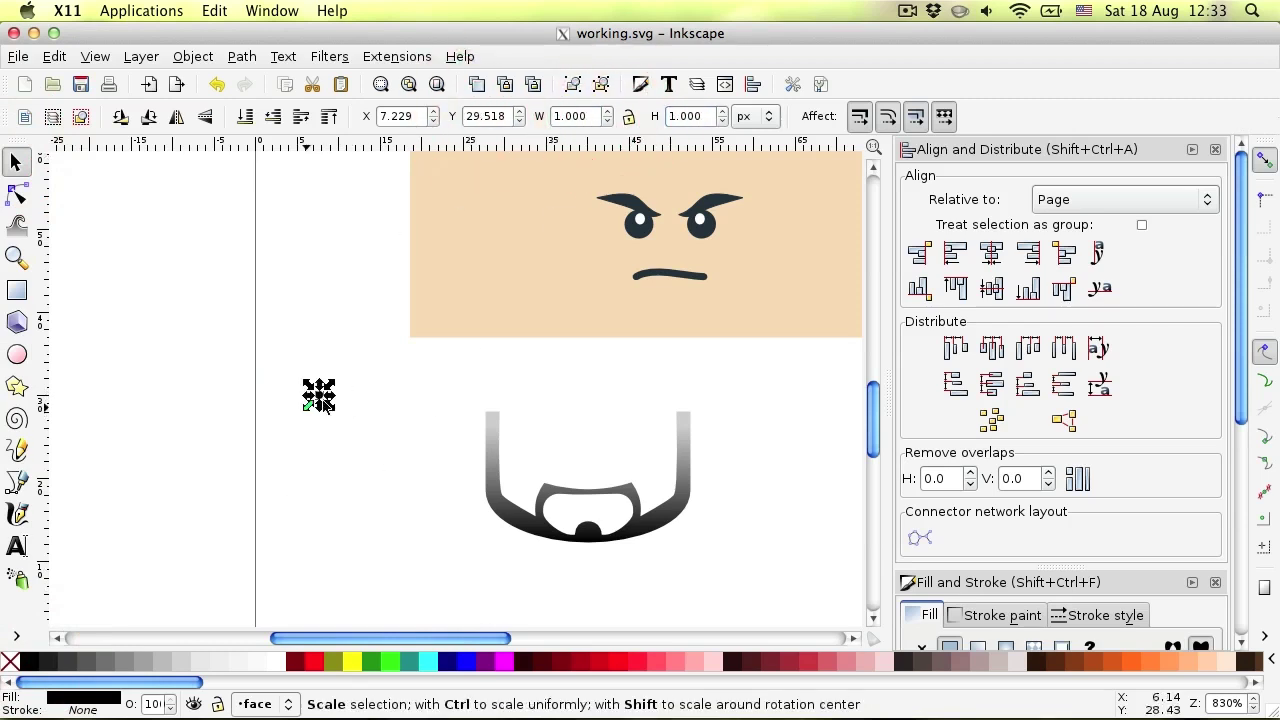
Align the dot to the beard's left and top edges relative to the biggest object.
shift+click(489, 446)
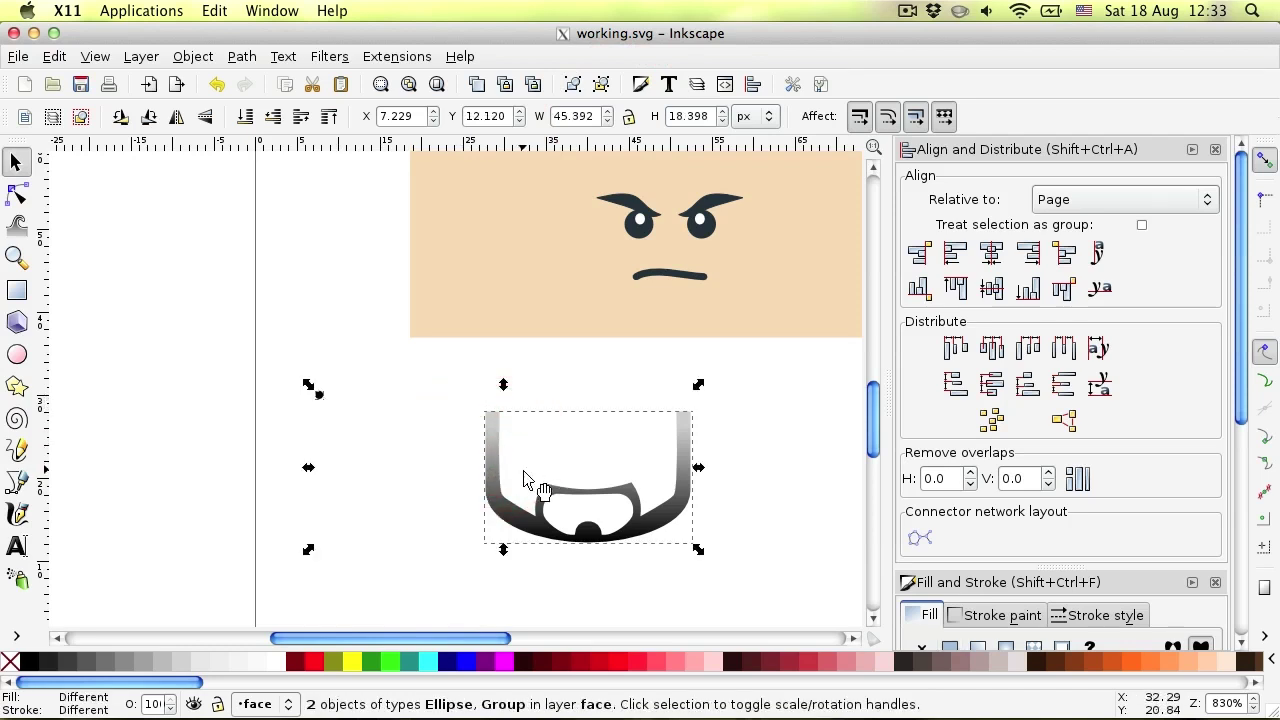
click(1073, 200)
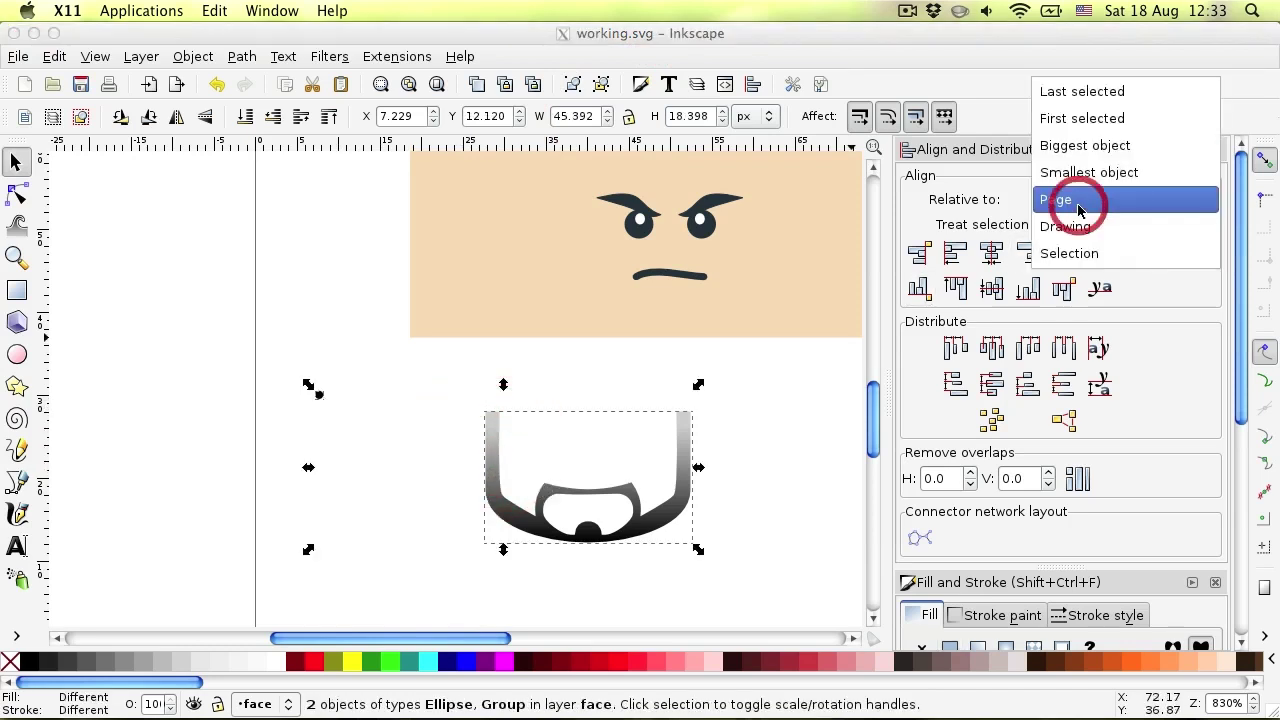
click(1085, 145)
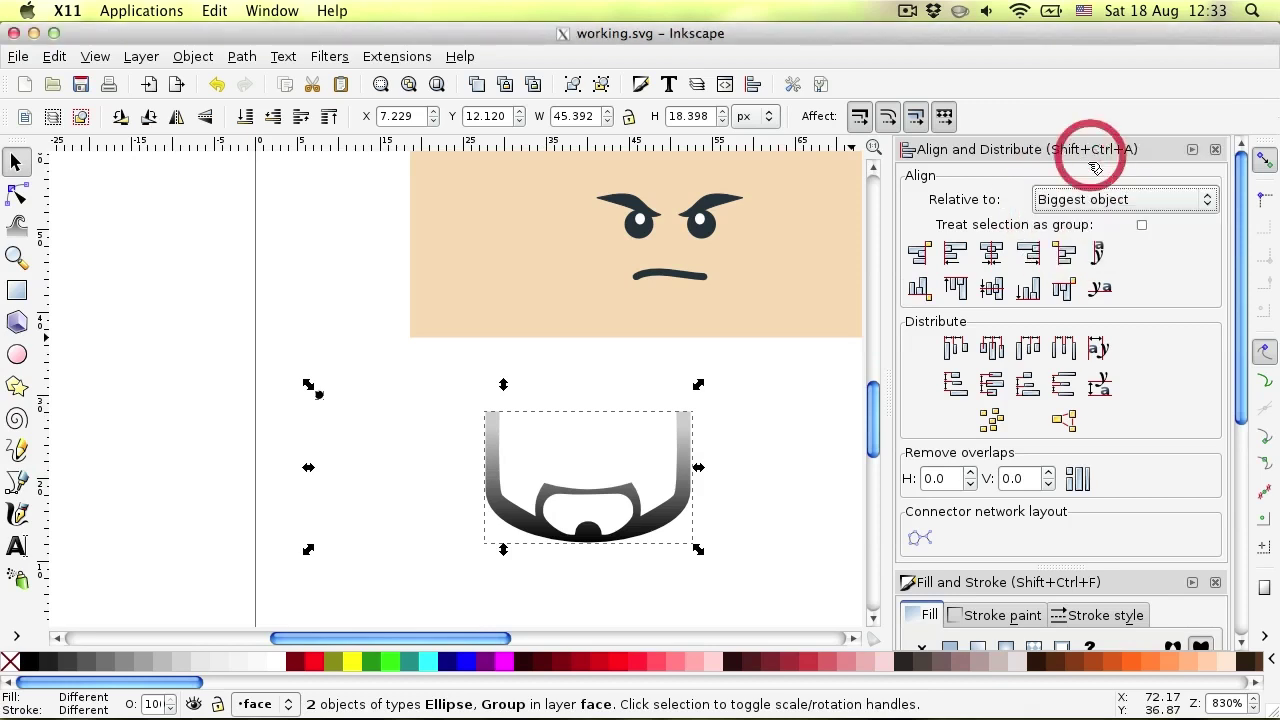
click(955, 253)
click(955, 288)
click(787, 408)
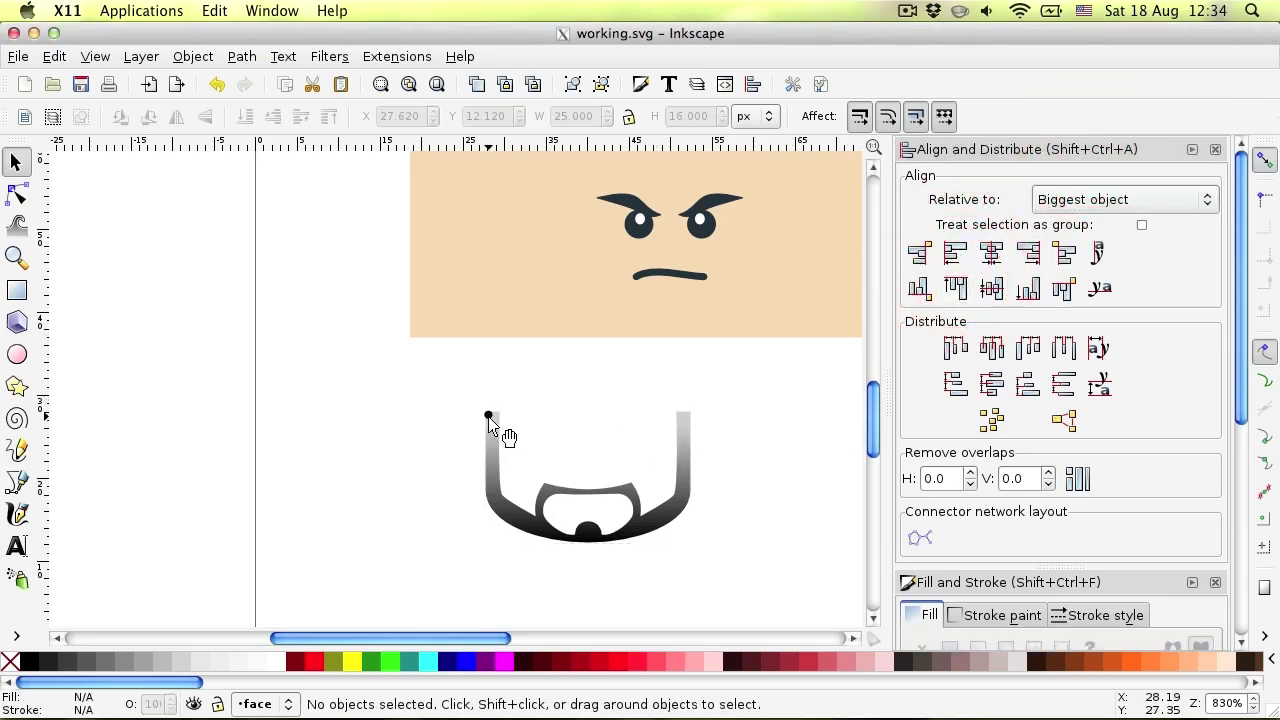
With the dot selected, open Create Tiled Clones and make traced colour control clone size only.
click(487, 415)
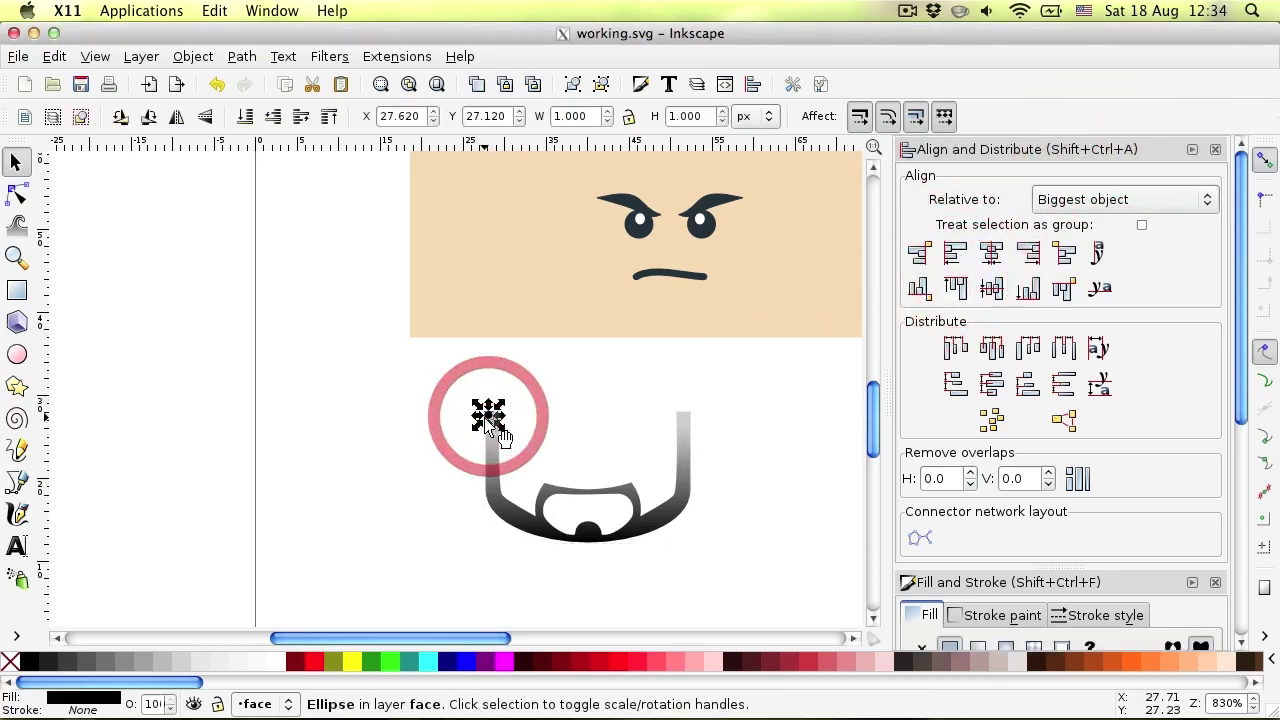
click(56, 57)
mouse_move(300, 370)
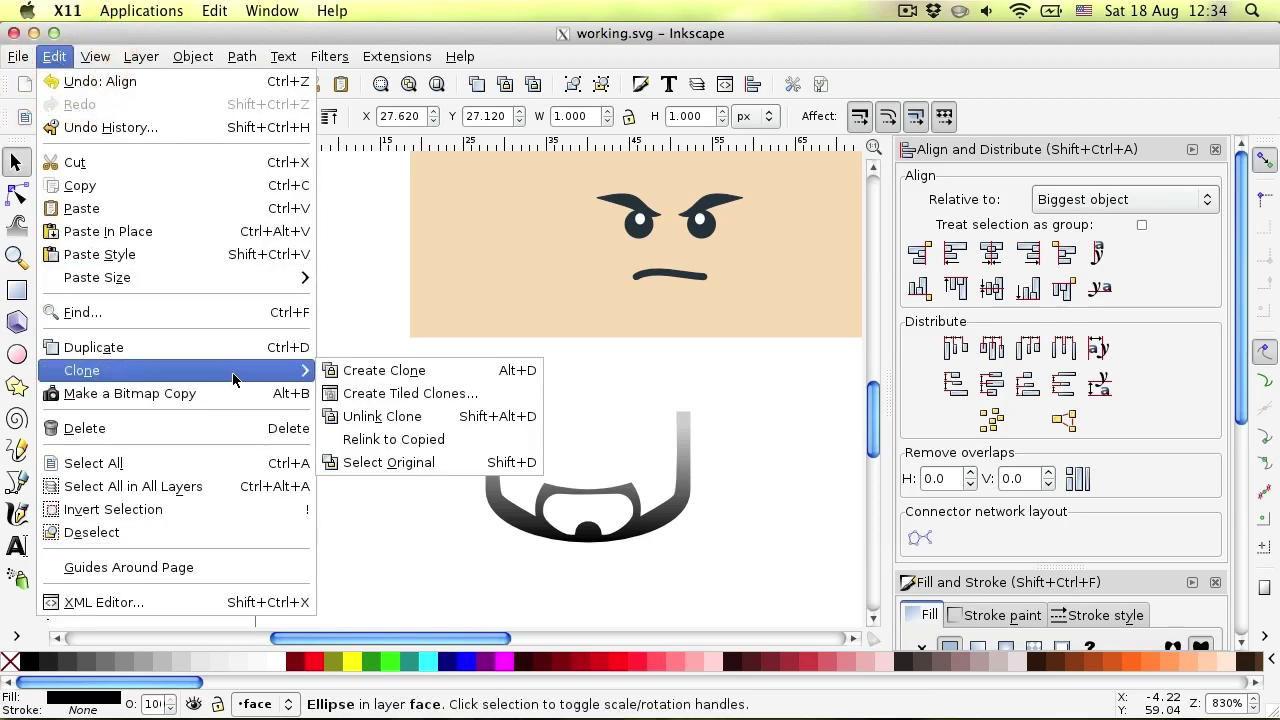
click(407, 393)
drag(654, 180, 411, 111)
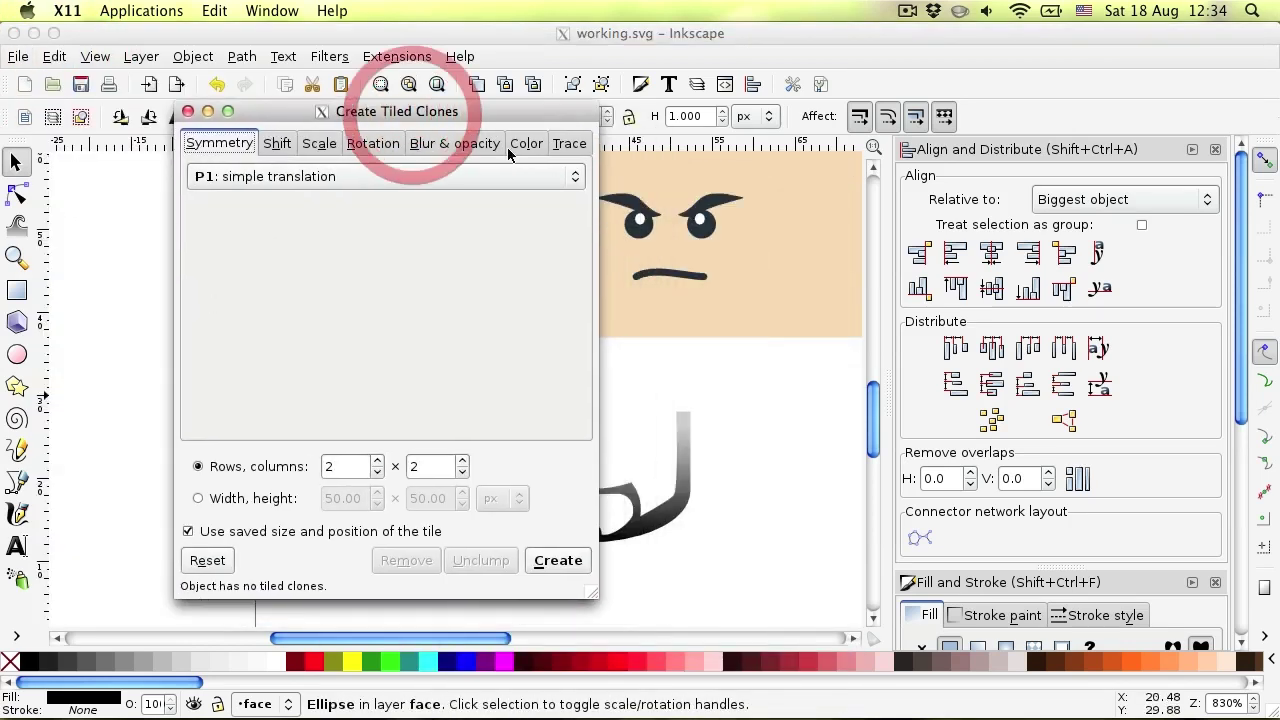
click(568, 145)
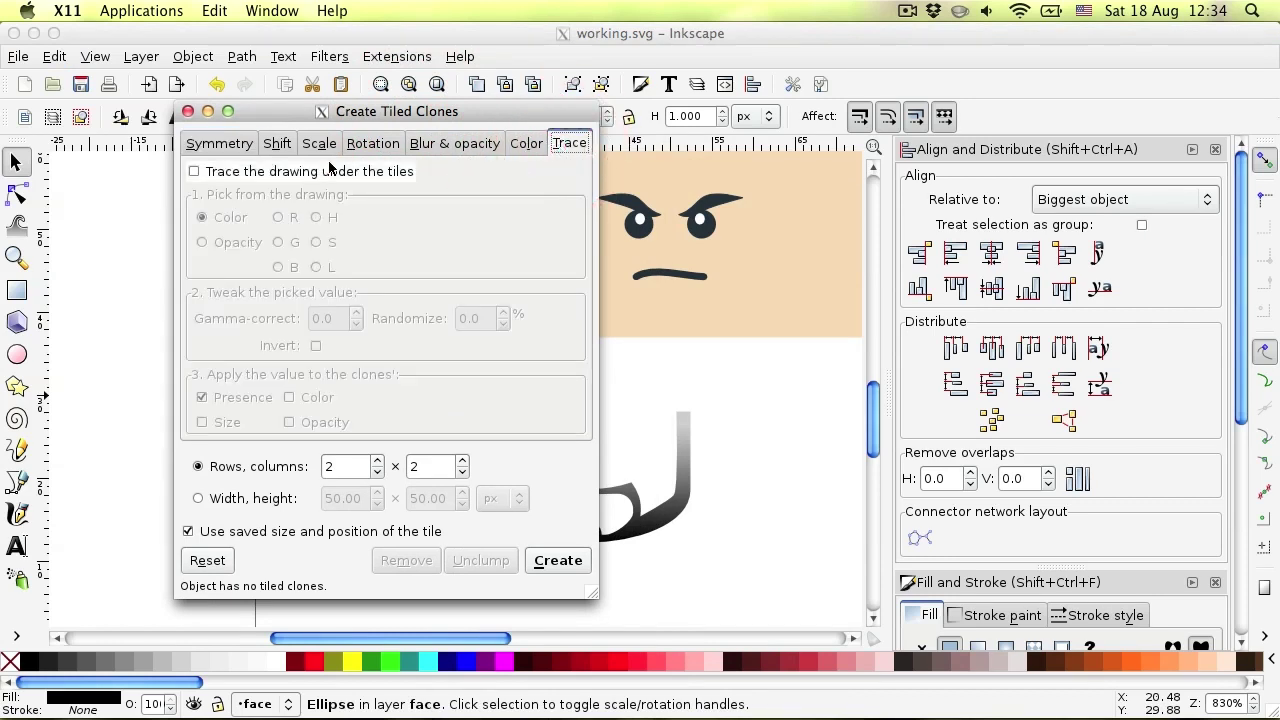
click(194, 172)
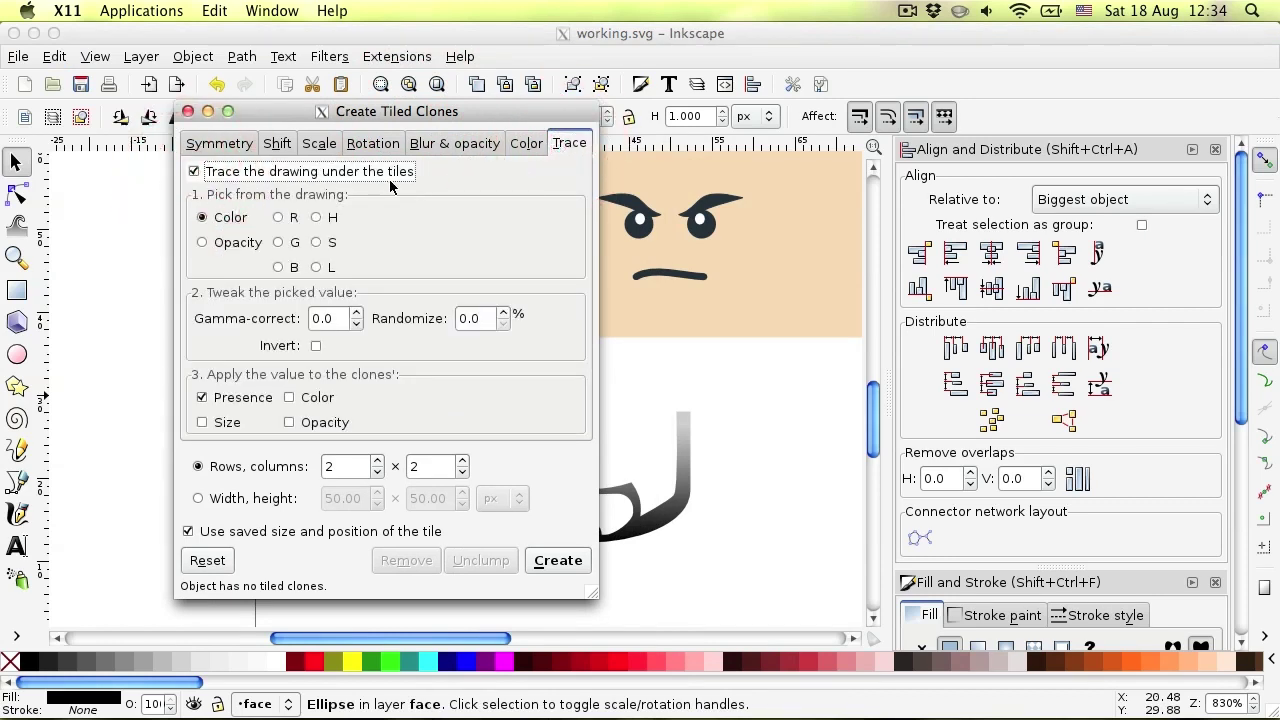
click(220, 224)
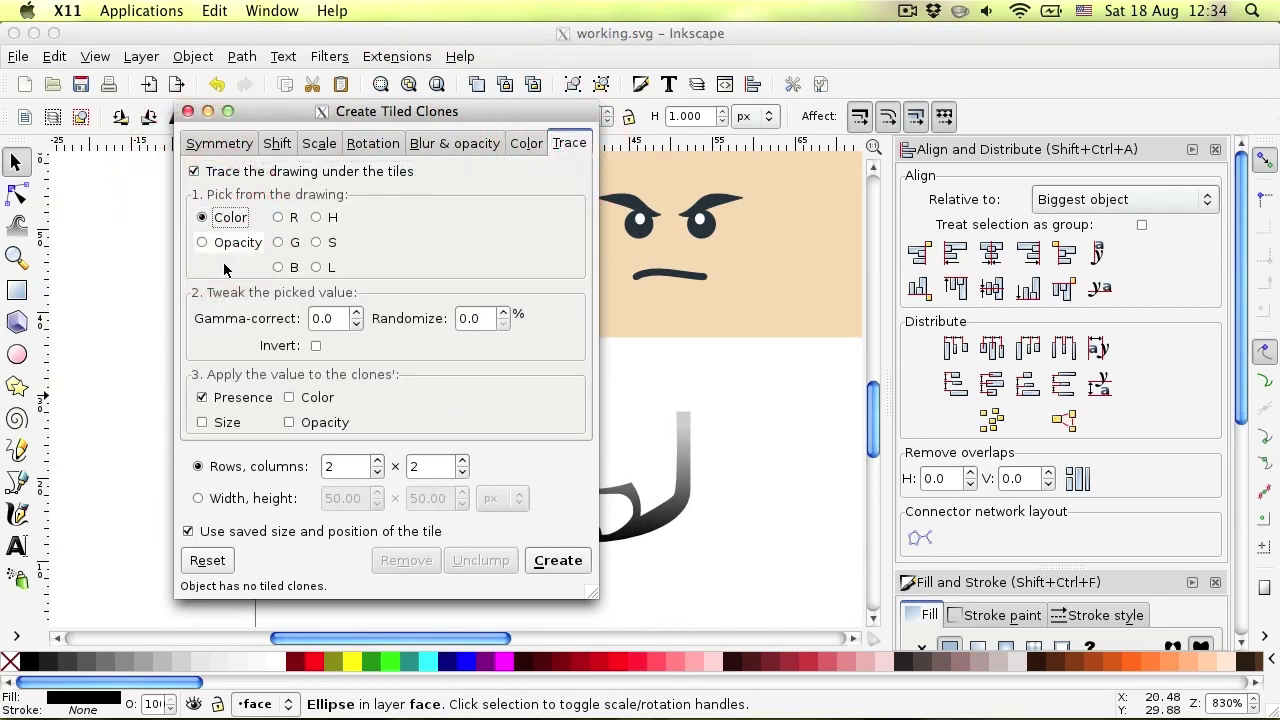
click(207, 424)
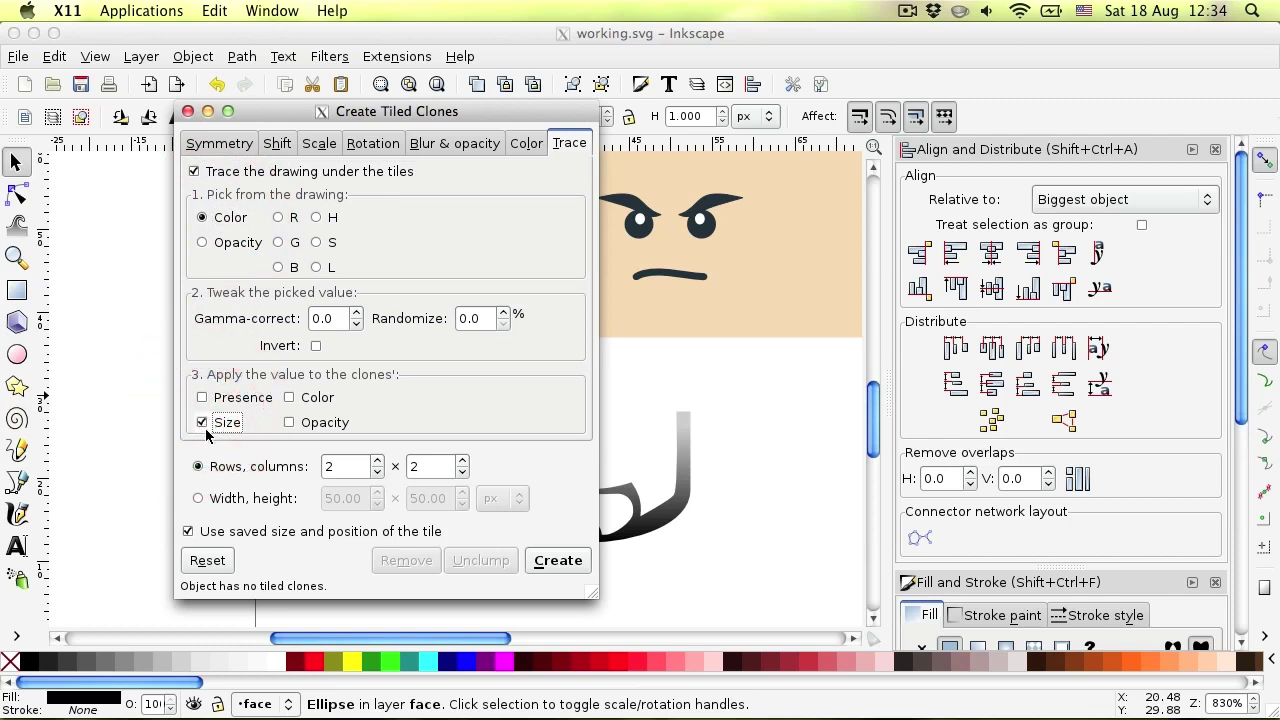
Fill a 25 × 17 px area with tiled dot clones and create them.
click(205, 499)
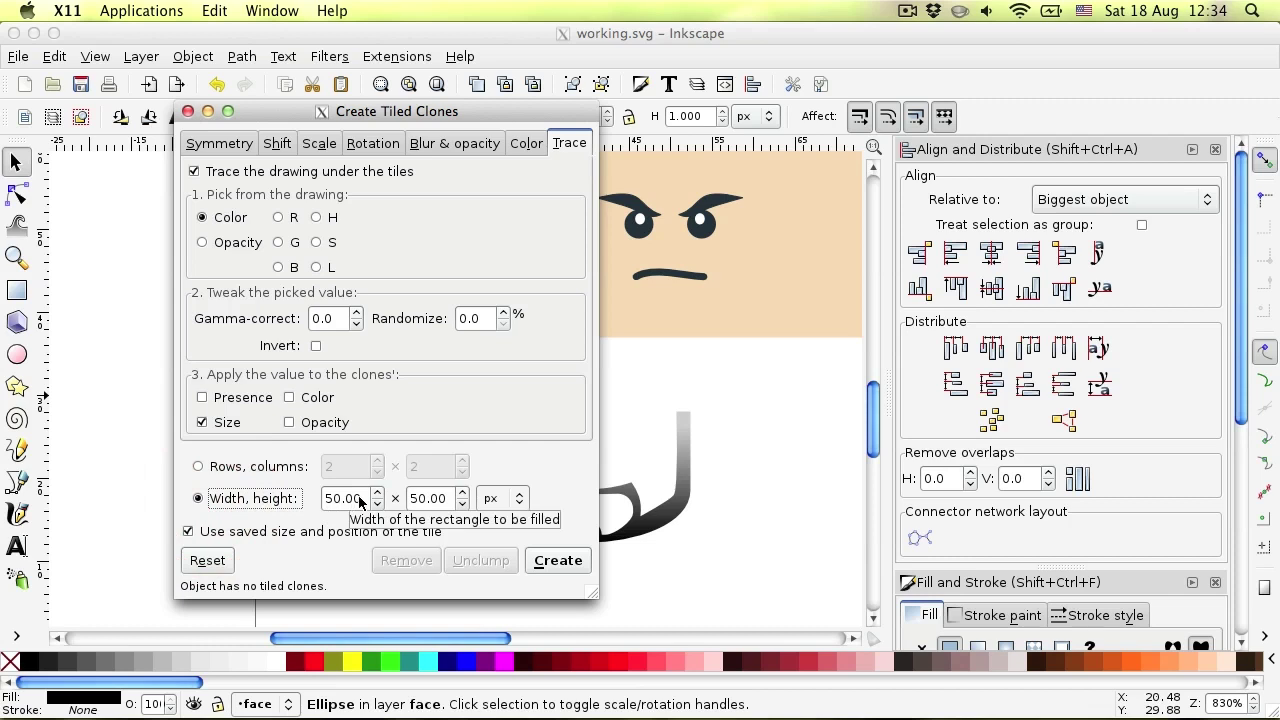
click(264, 492)
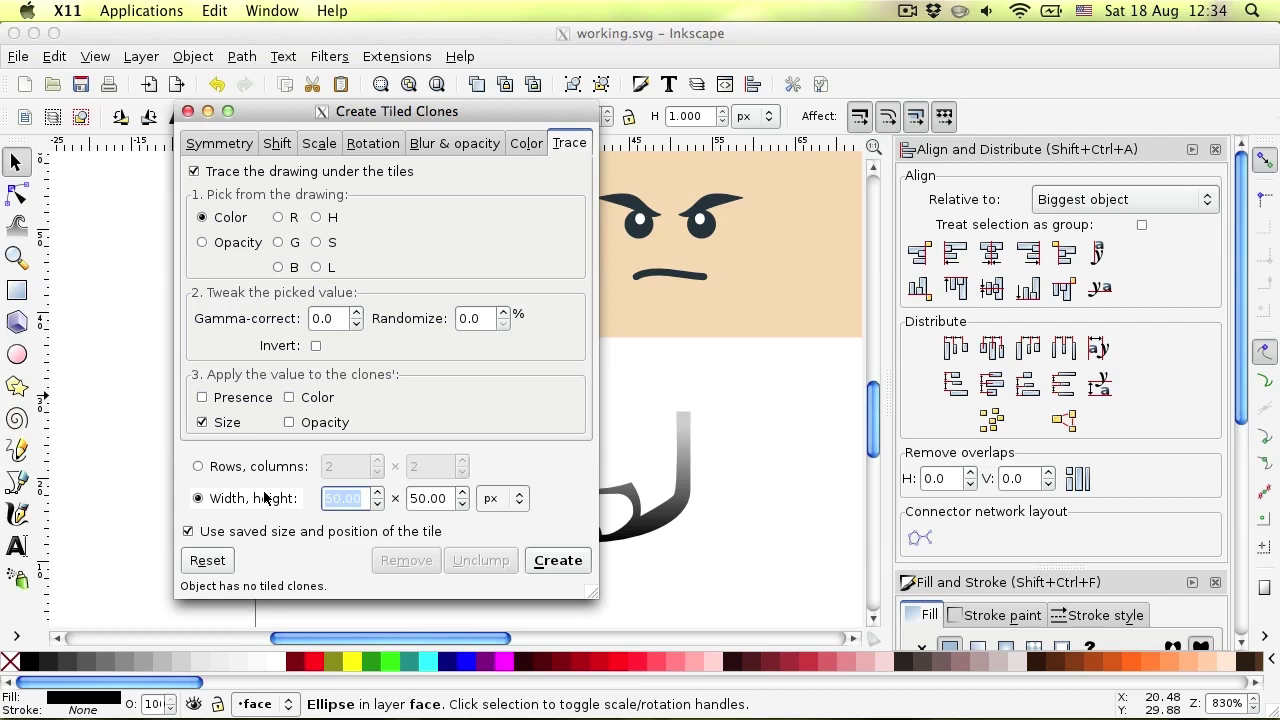
text(25)
key(Tab)
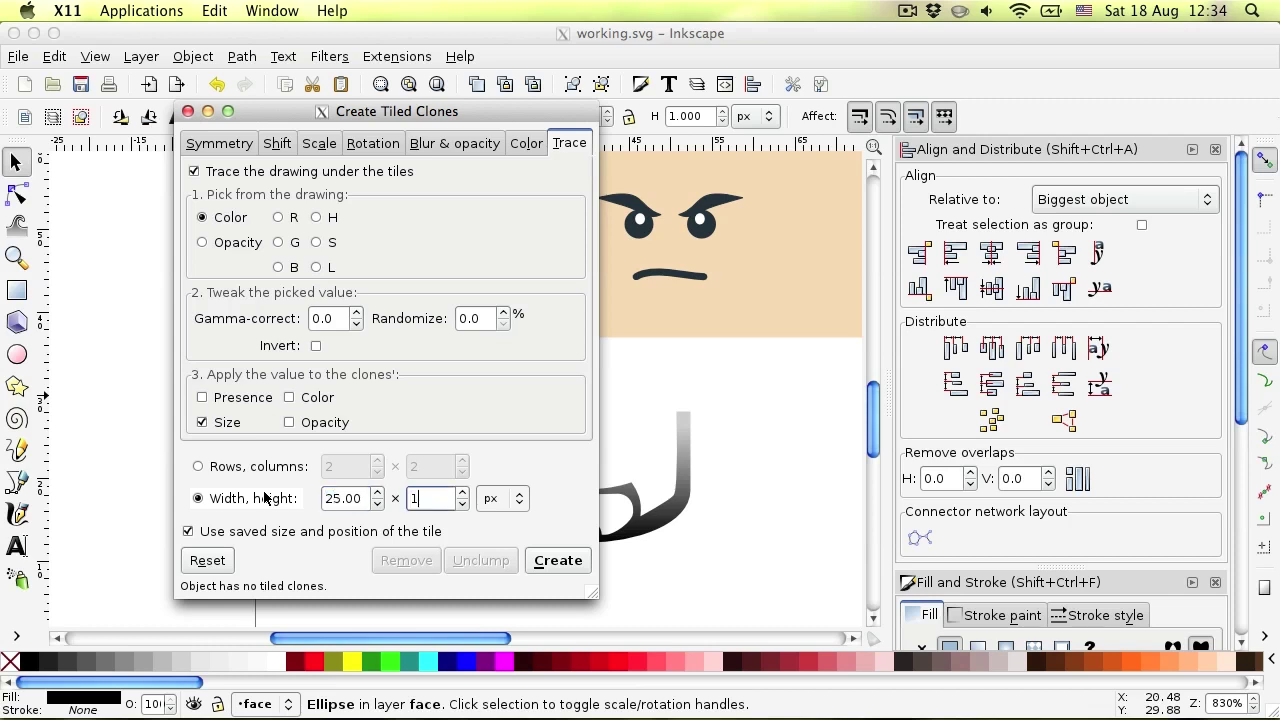
drag(505, 118, 400, 117)
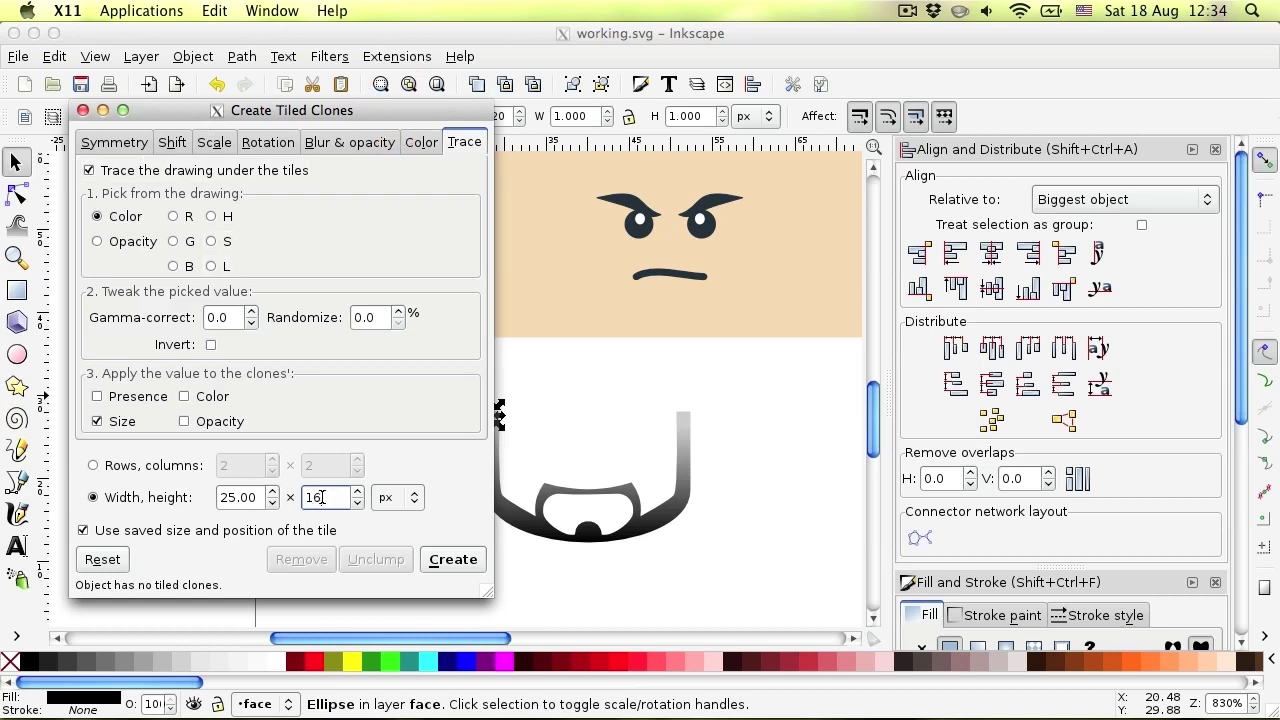
key(BackSpace)
text(7)
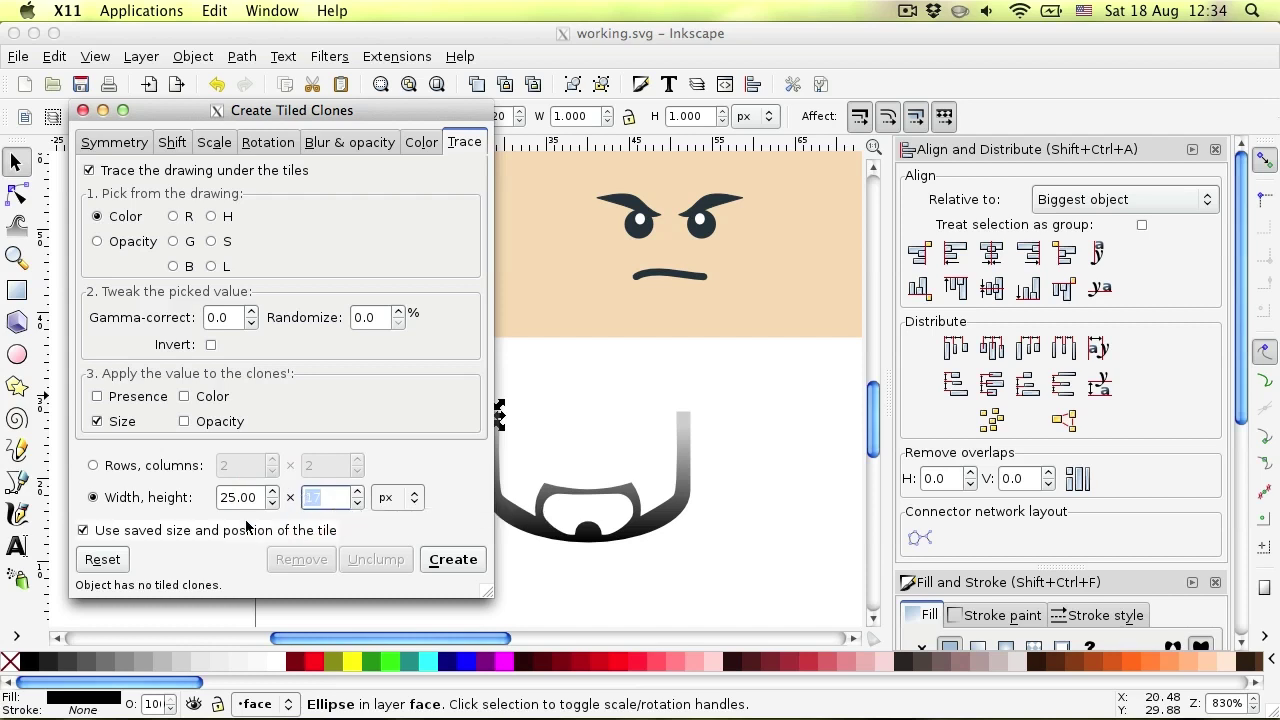
click(452, 560)
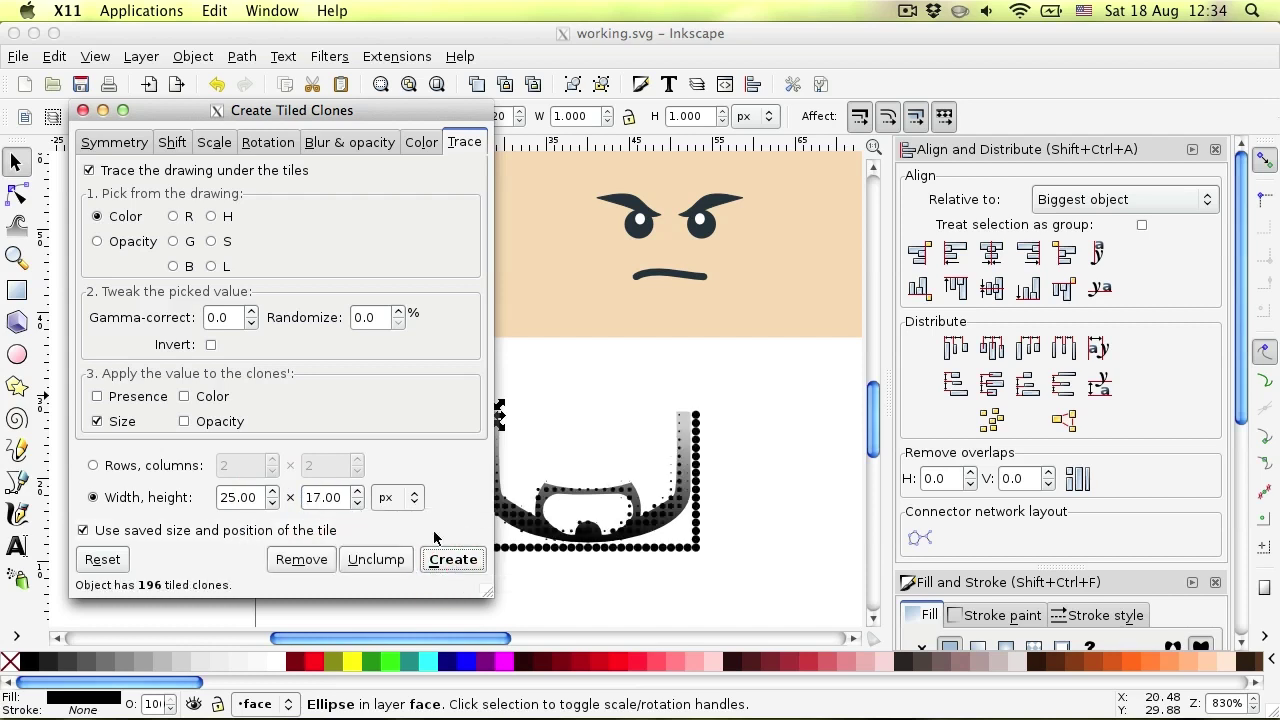
Close the tiled clones dialog and delete the gradient beard shape.
click(83, 111)
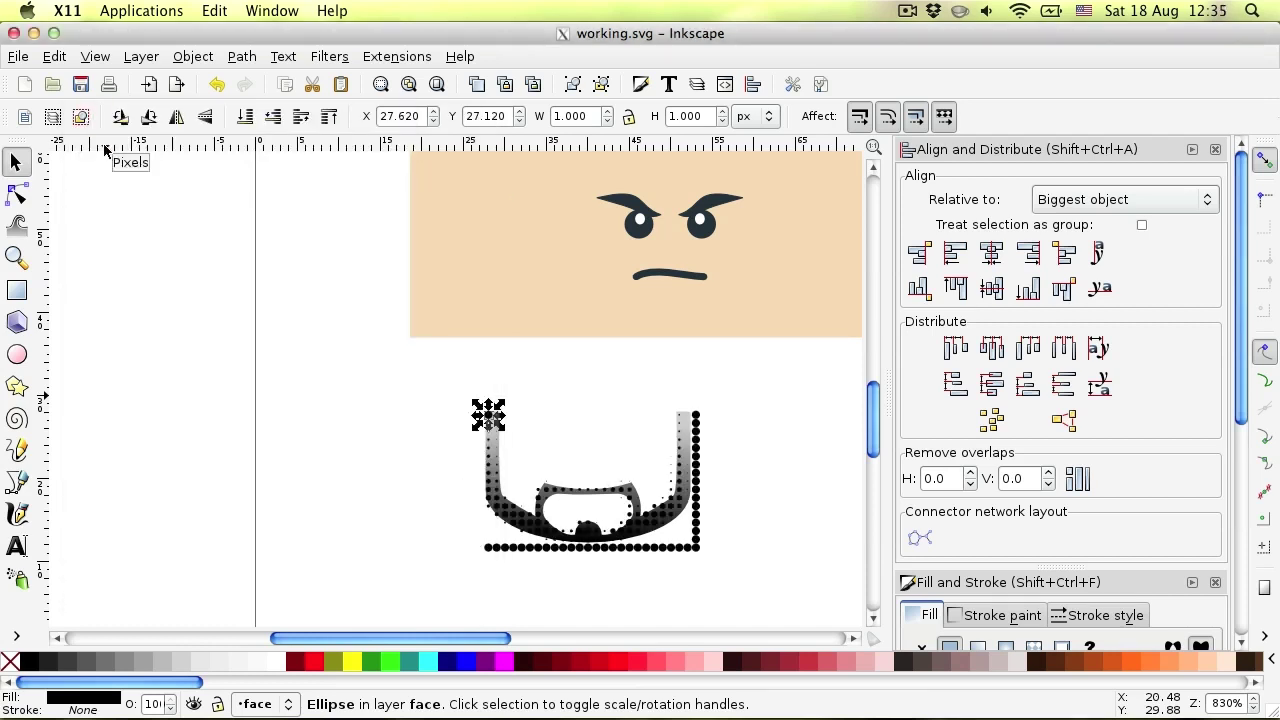
click(548, 442)
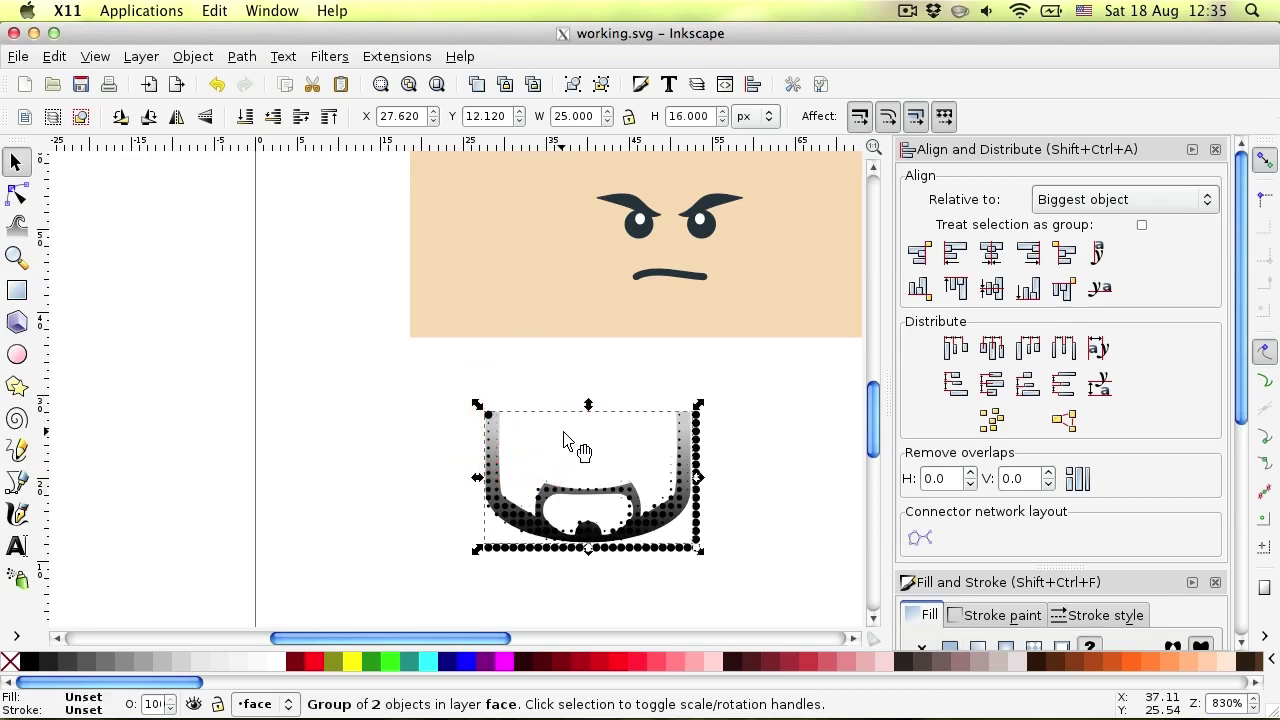
key(Delete)
click(491, 414)
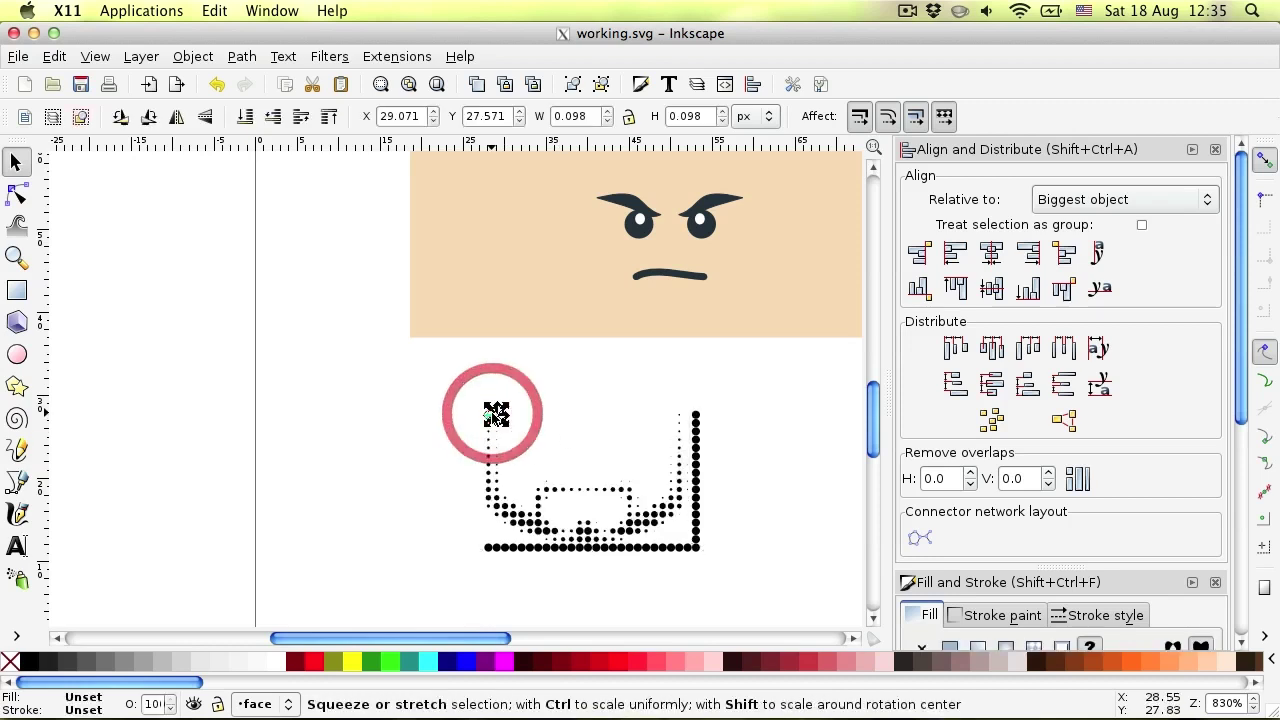
click(435, 396)
Zoom in on the dots and delete the large top-left dot and the right column of large dots.
click(16, 257)
drag(458, 398, 771, 563)
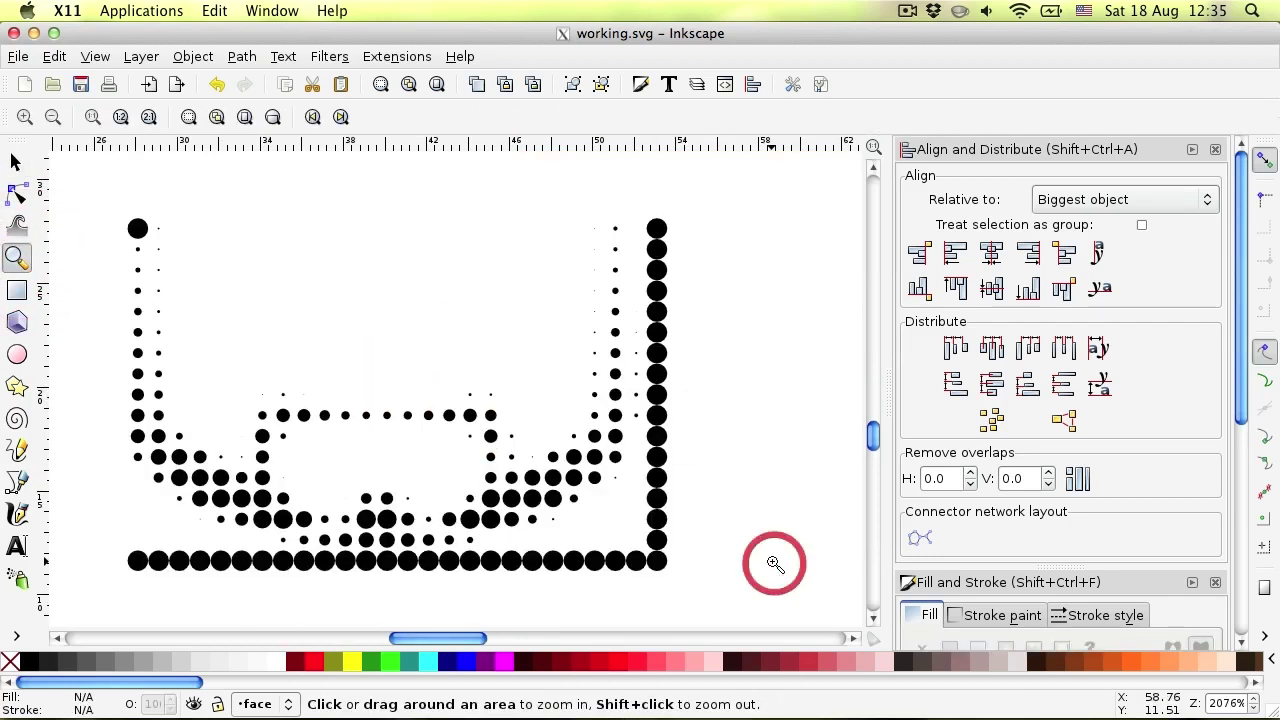
click(16, 160)
click(137, 228)
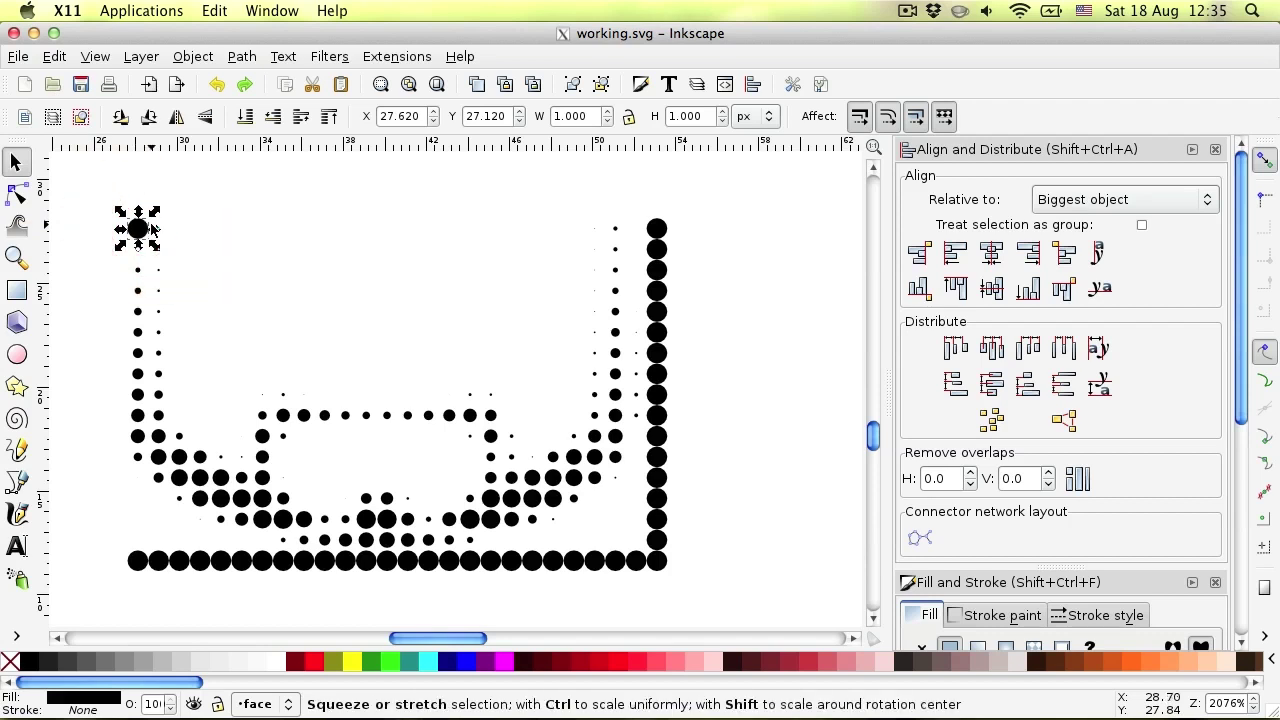
key(Delete)
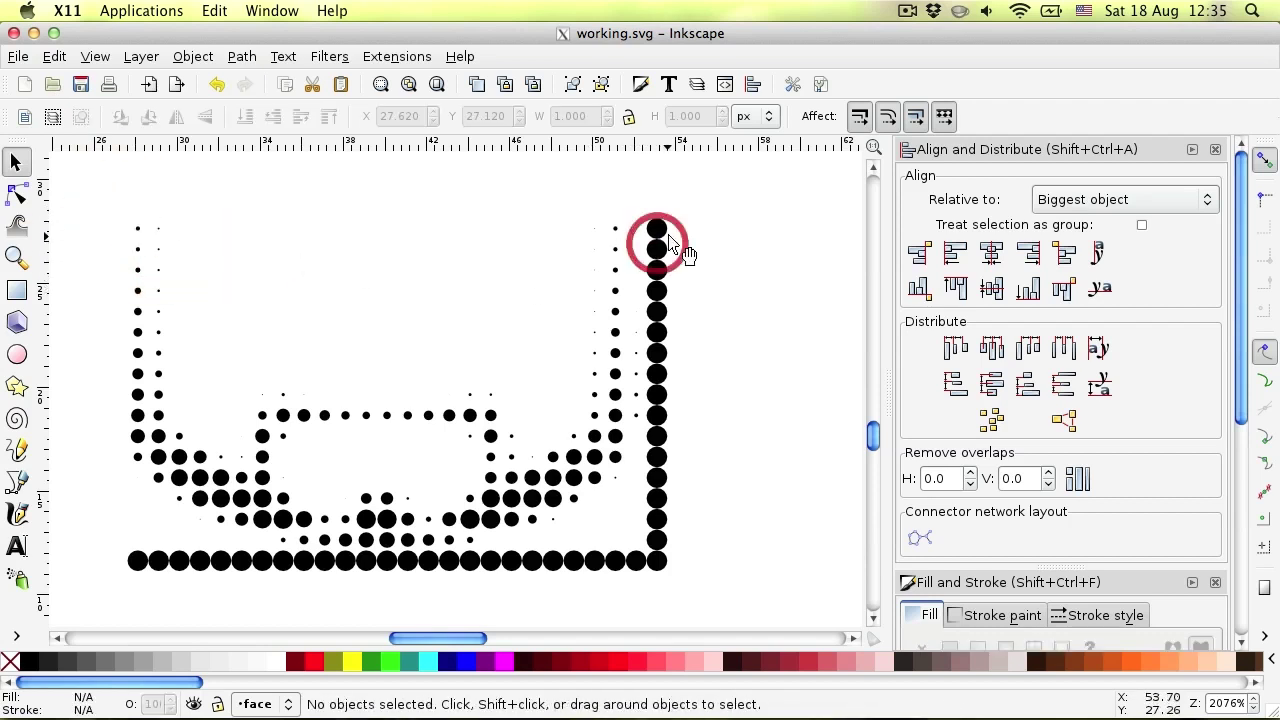
drag(687, 200, 104, 553)
key(Delete)
key(Delete)
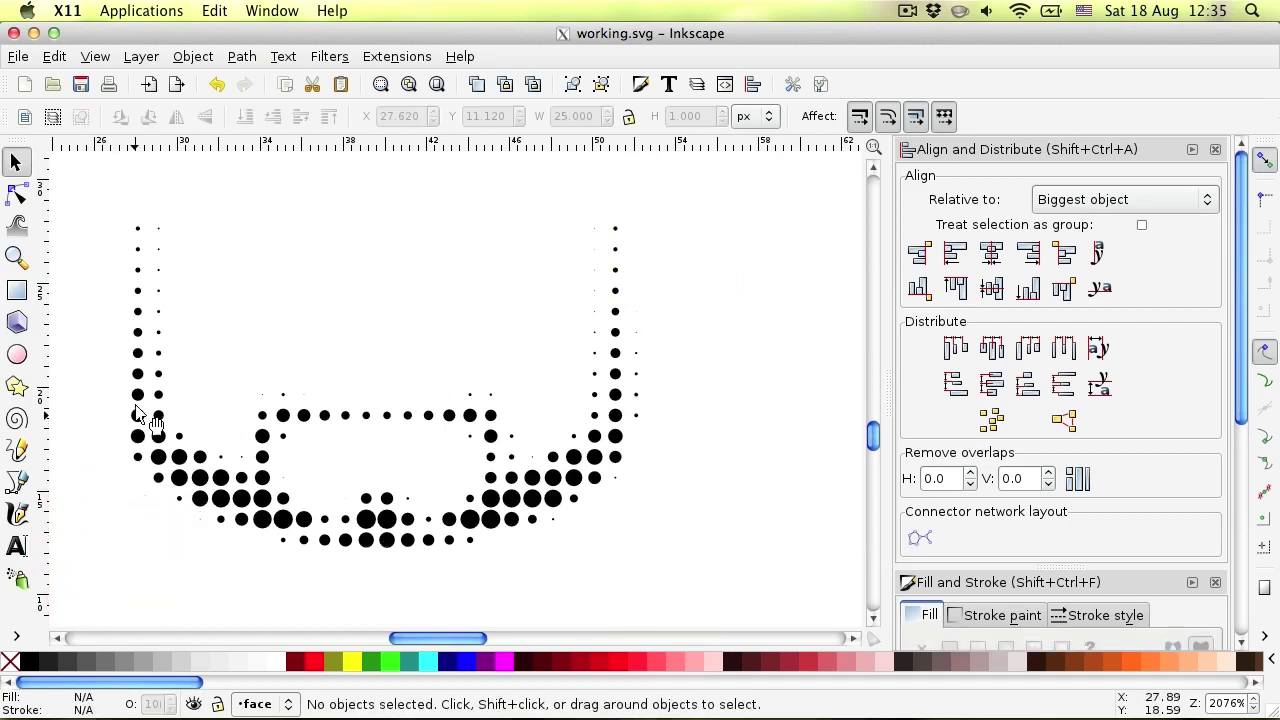